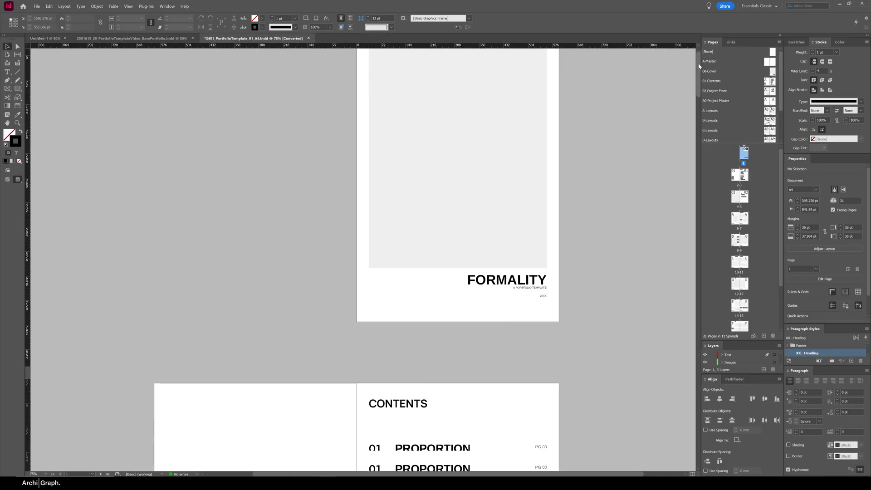
Scroll through the open portfolio templates and switch to the base 2401_PortfolioTemplate_01_A4 document
left_click_drag(699, 59, 657, 390)
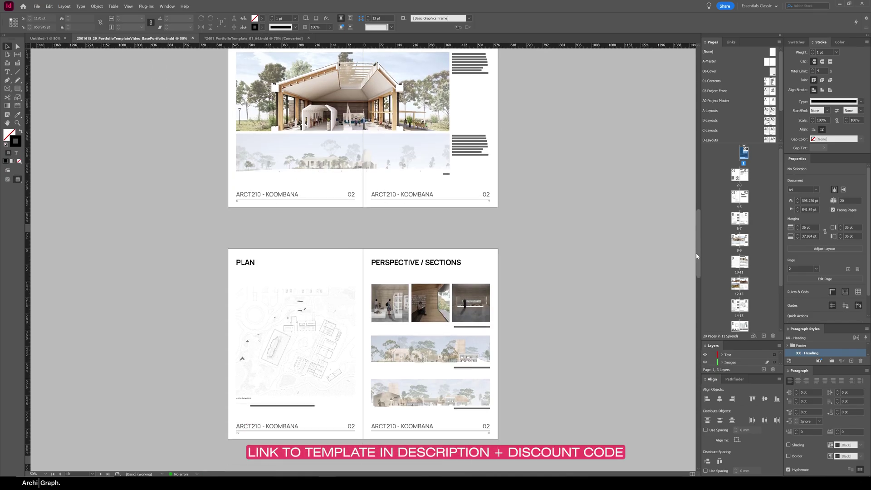
left_click_drag(696, 256, 697, 68)
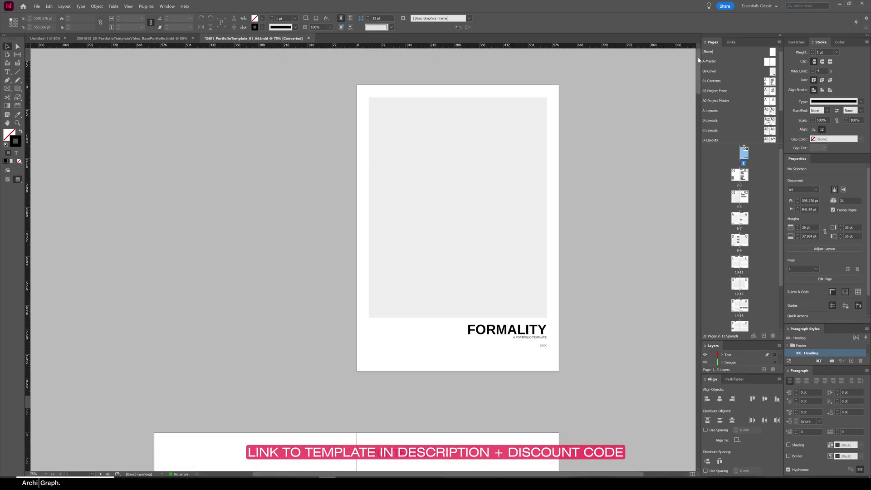
left_click_drag(700, 84, 653, 443)
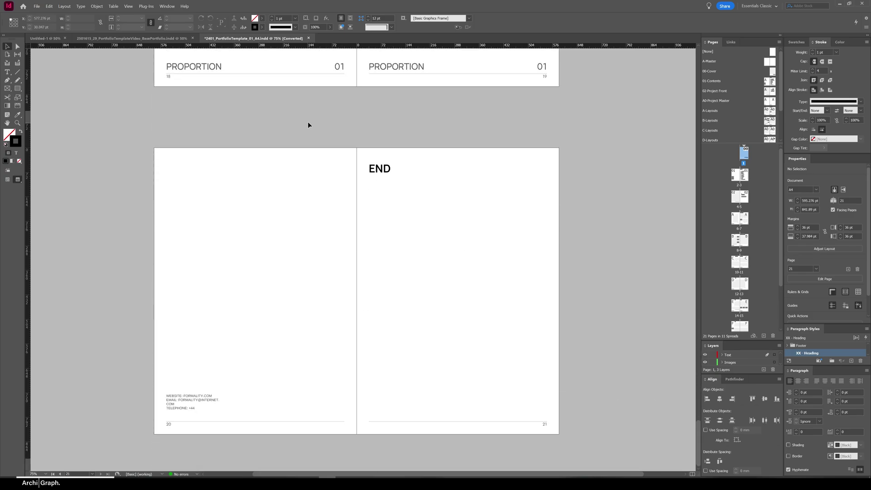
left_click(132, 38)
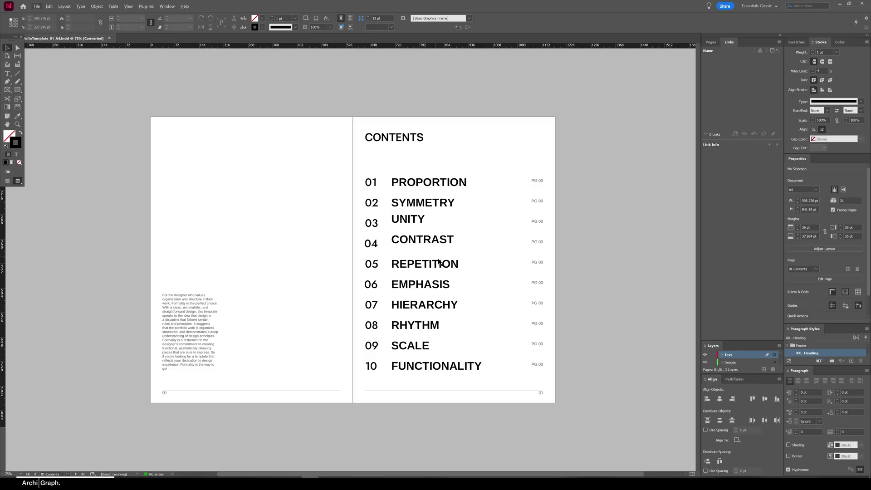
Show the Pages panel with a taller parent list so more parent layouts are visible, then open the Window menu
left_click(711, 42)
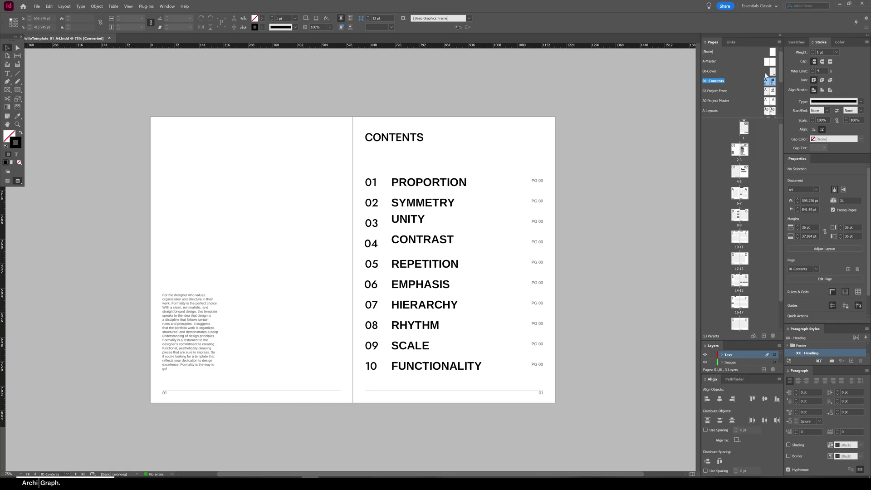
left_click_drag(781, 74, 783, 83)
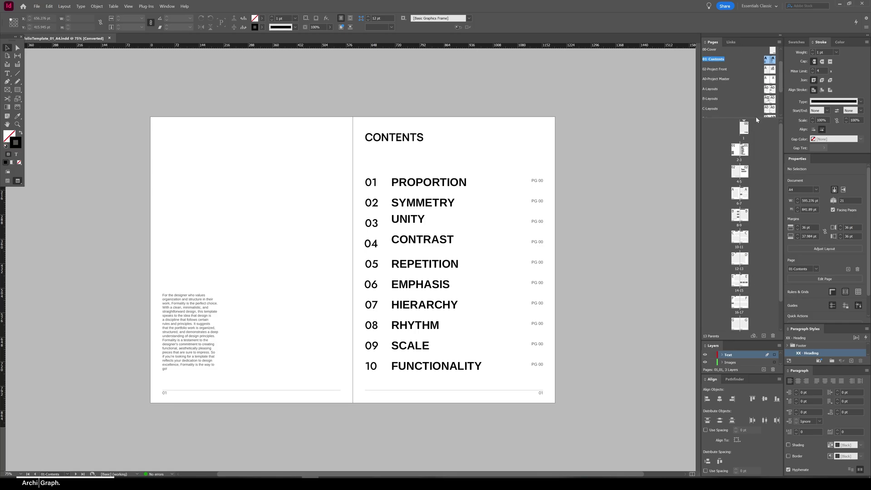
left_click_drag(756, 119, 755, 144)
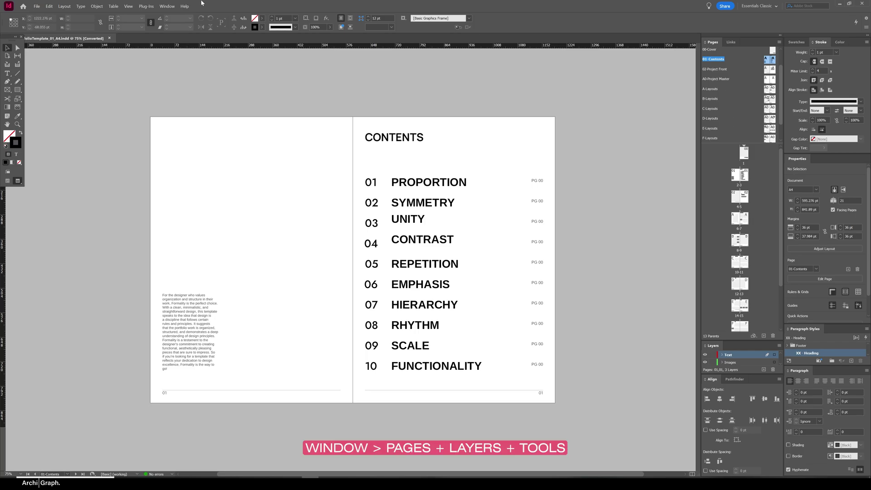
left_click(128, 6)
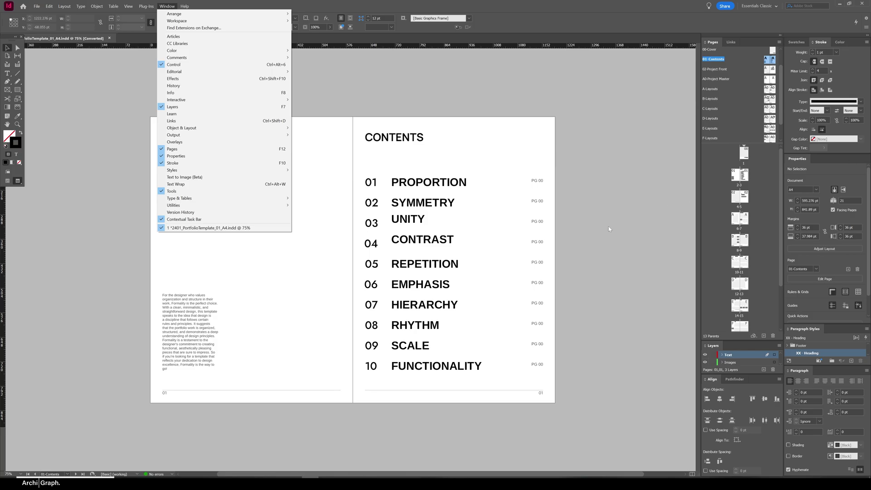
Jump from the Contents spread on pages 2-3 to pages 10-11 and back again
left_click(541, 239)
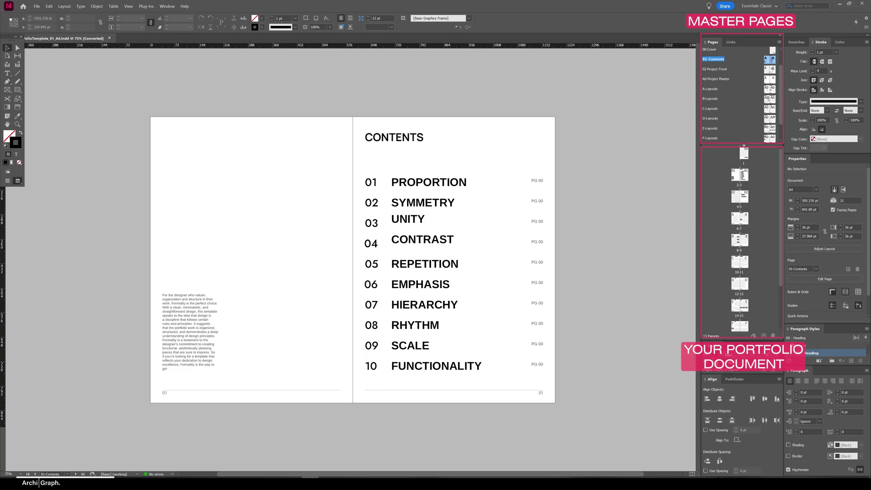
scroll(772, 85, "down", 2)
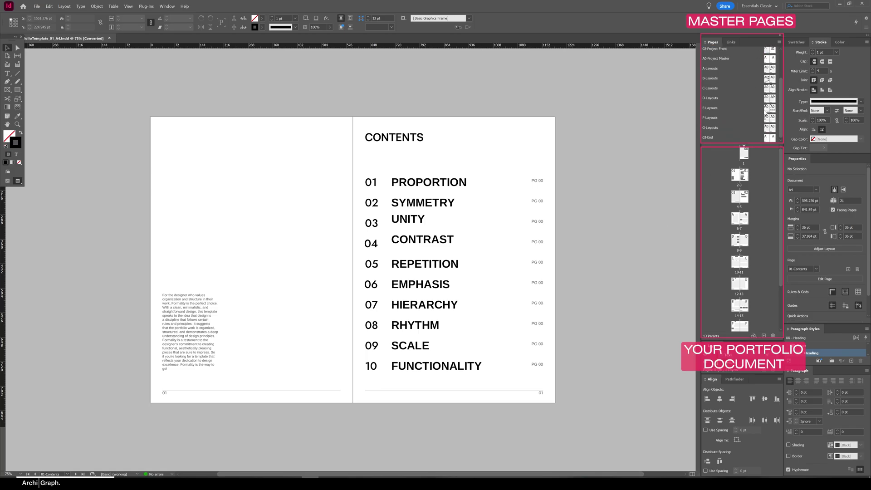
scroll(773, 90, "up", 3)
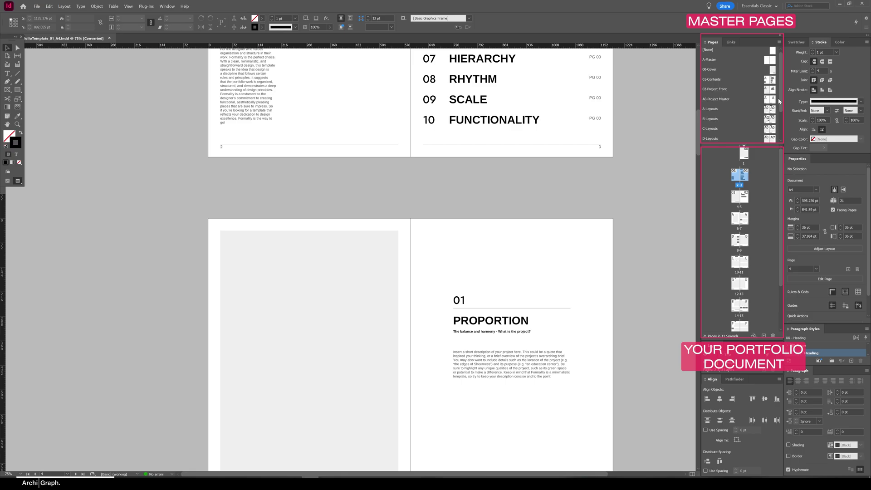
double_click(739, 174)
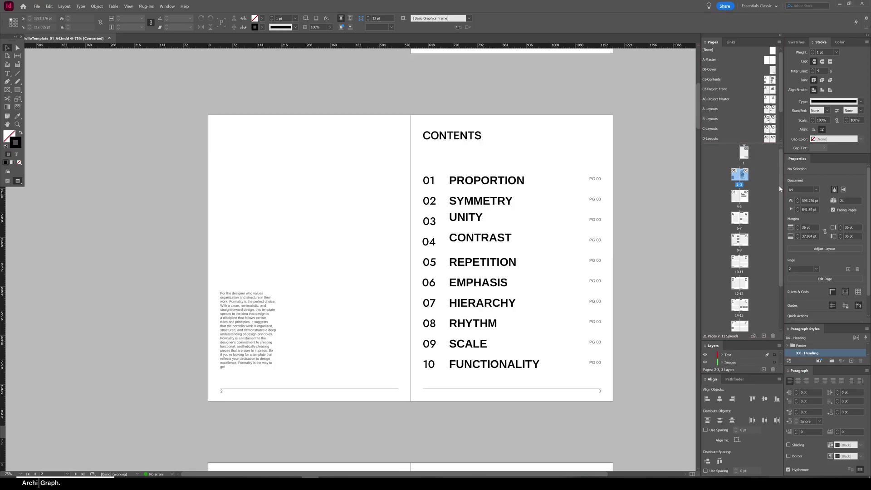
scroll(780, 188, "down", 3)
double_click(742, 206)
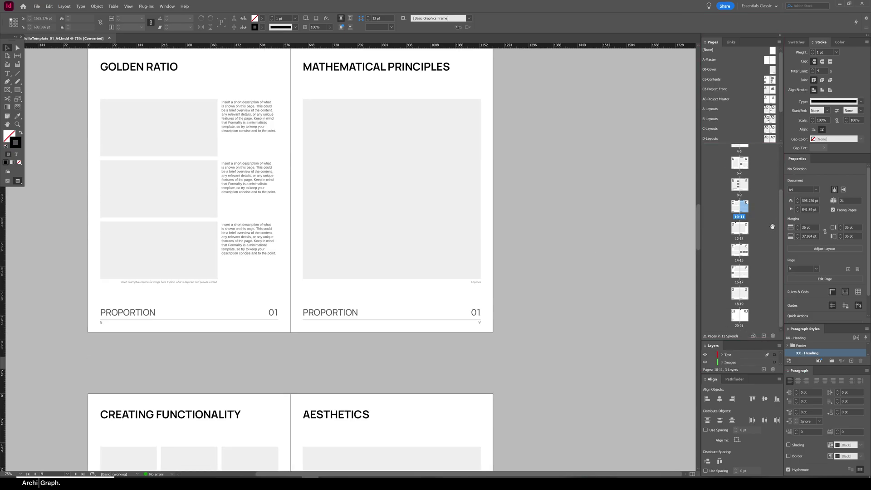
scroll(780, 136, "up", 3)
double_click(739, 174)
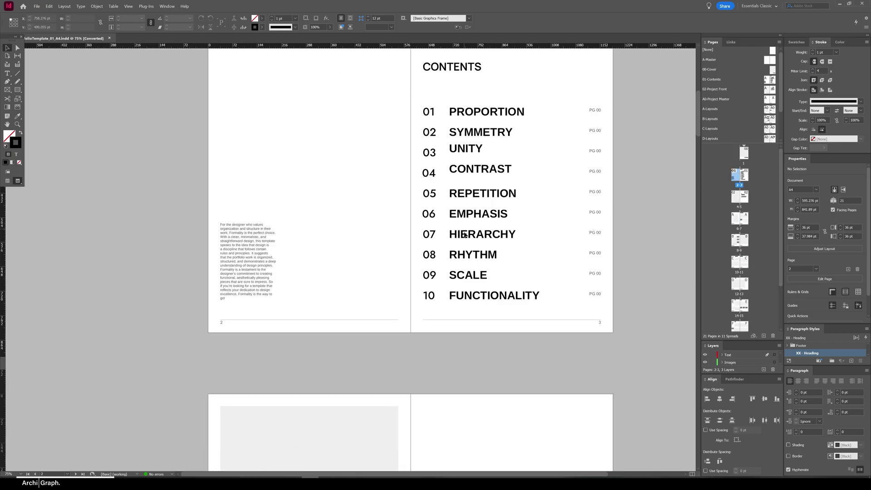
scroll(465, 234, "up", 3)
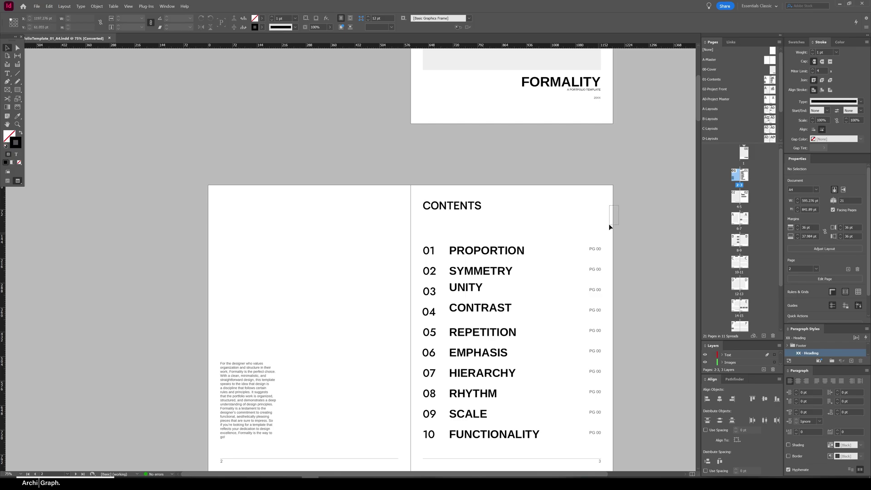
scroll(541, 197, "down", 2)
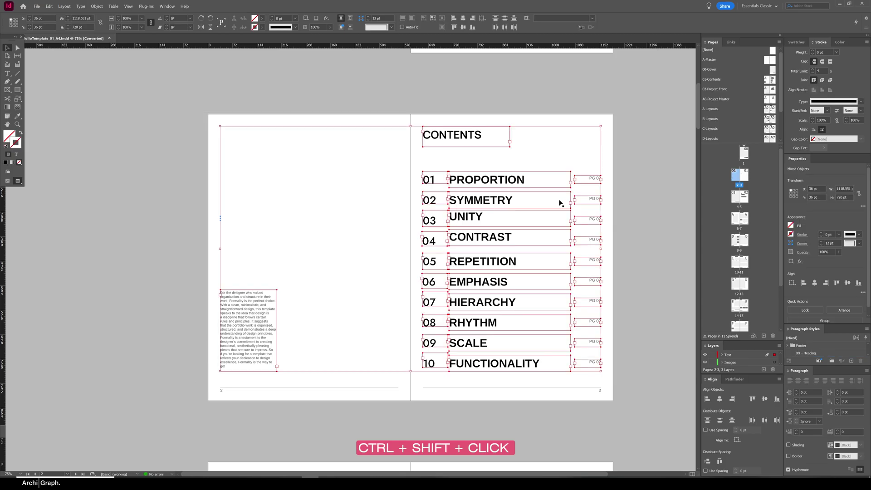
Try overriding and moving the PROPORTION heading, then undo the move
left_click_drag(469, 181, 508, 161)
key("ctrl+z")
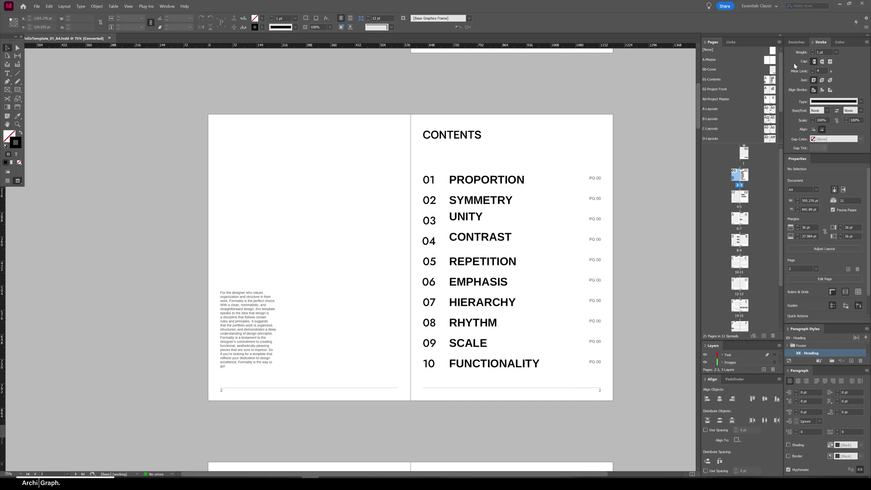
scroll(504, 282, "down", 10)
scroll(514, 274, "up", 6)
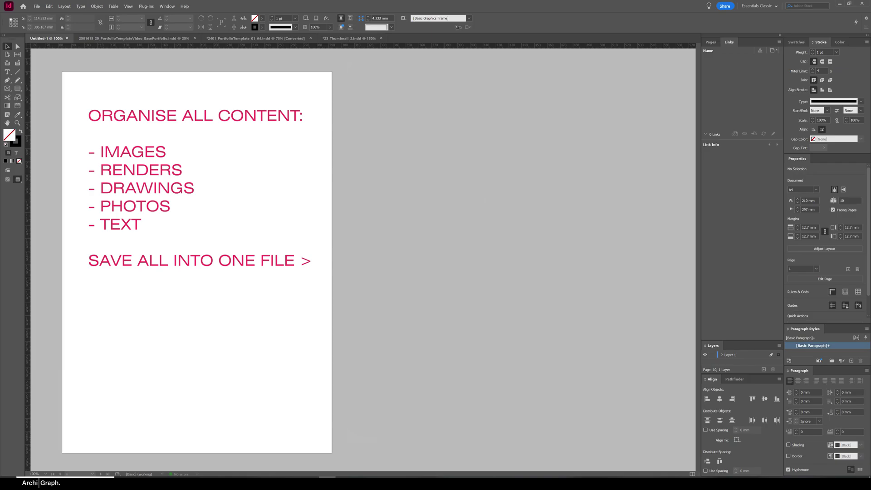
Switch to File Explorer to view the folder of collected portfolio content
key("alt+Tab")
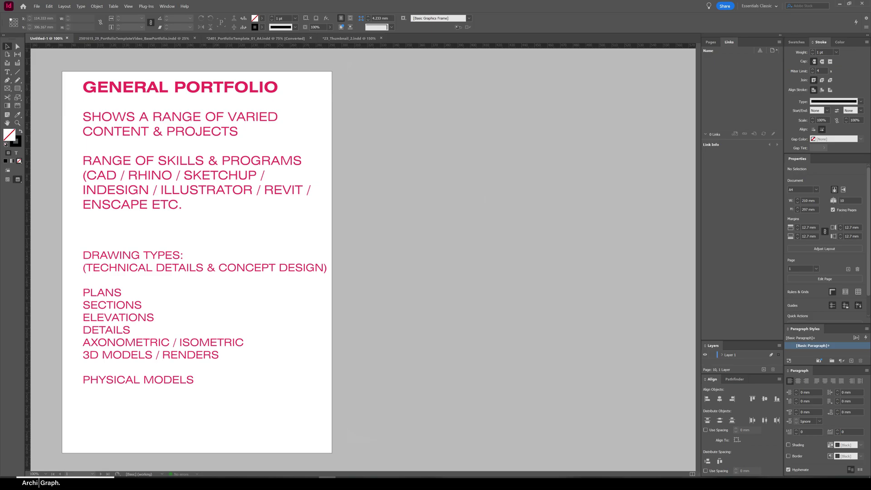
Paste the niche skills lines below Physical Models on the notes page
type("NICHE SKILLS / TYPES: FURNITURE DESIGN, CERAMICS, PHOTOGRAPHY, WATERCOLOR ETC.")
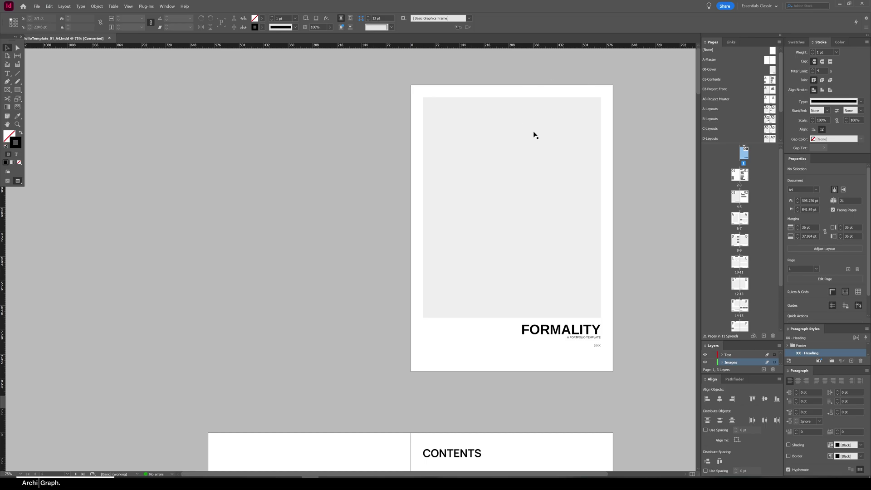
Turn off preview on the cover page so the grid guides and frame edges show
left_click(472, 301)
left_click(546, 389)
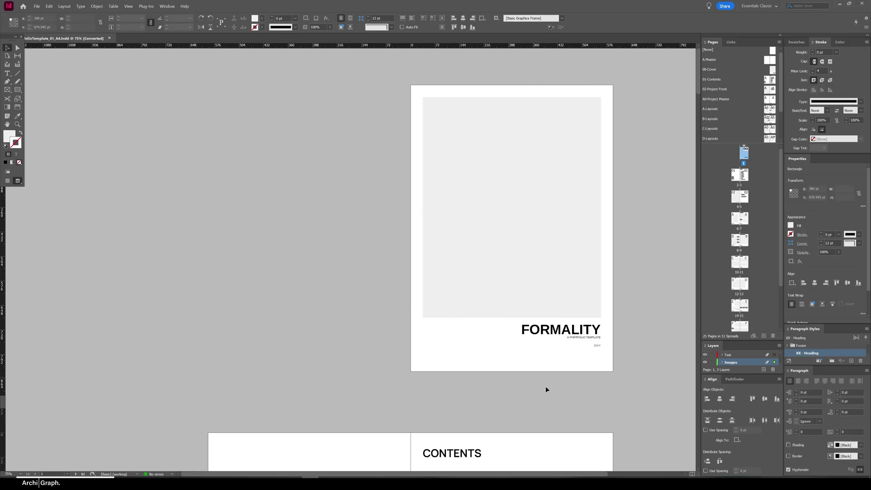
scroll(499, 307, "down", 3)
scroll(499, 307, "up", 3)
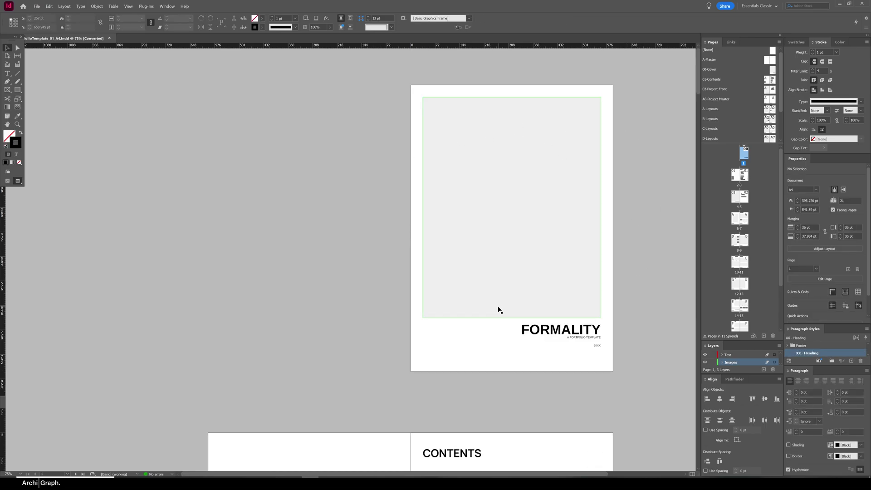
key("w")
scroll(514, 319, "down", 3)
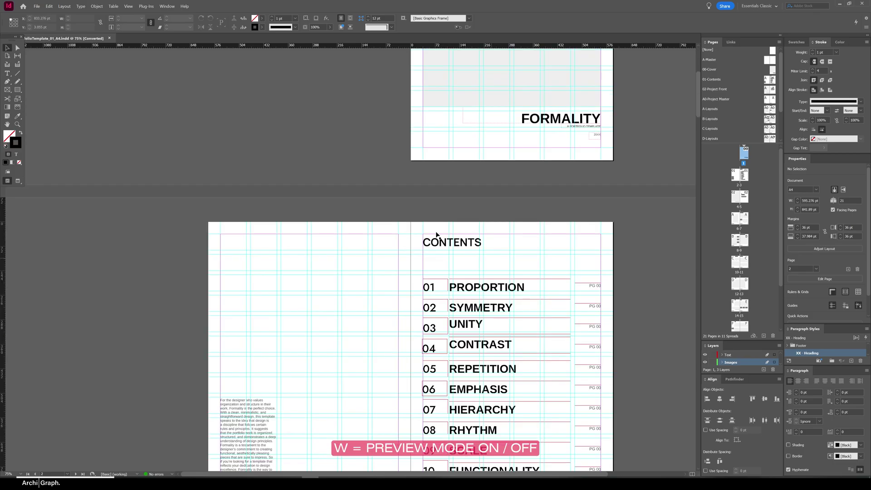
scroll(537, 304, "up", 3)
scroll(577, 292, "up", 1)
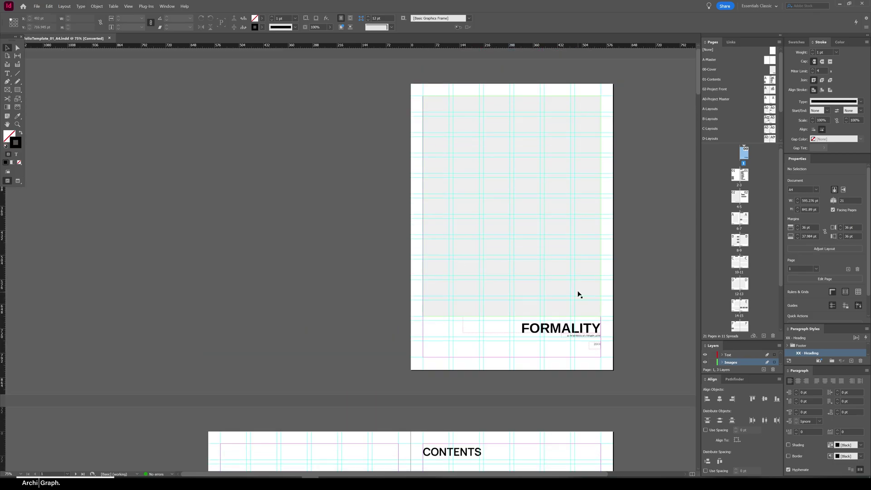
scroll(338, 307, "down", 4)
scroll(339, 306, "up", 3)
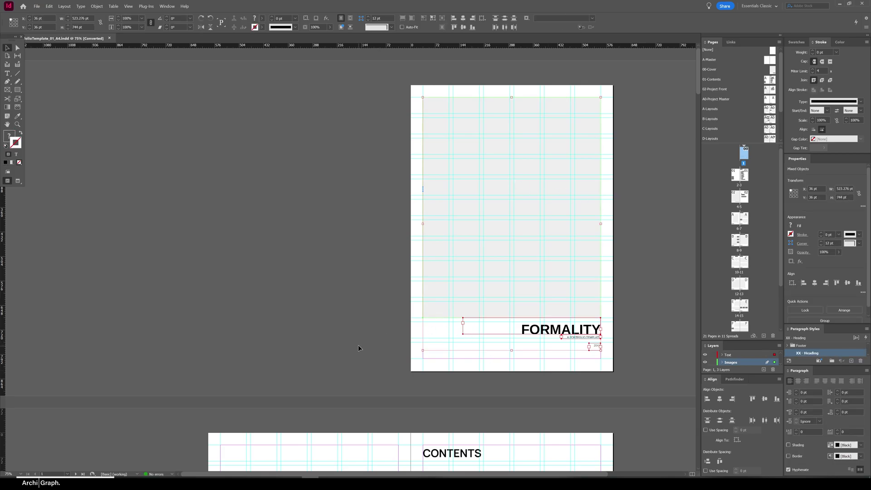
Replace FORMALITY with the portfolio owner's full name and retype the subtitle as ARCHITECTURE PORTFOLIO
left_click(563, 329)
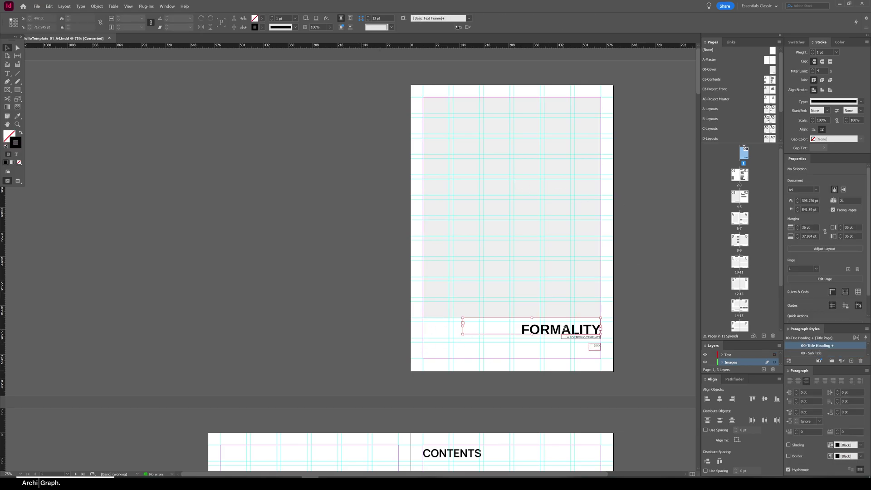
double_click(563, 329)
triple_click(583, 337)
key("BackSpace")
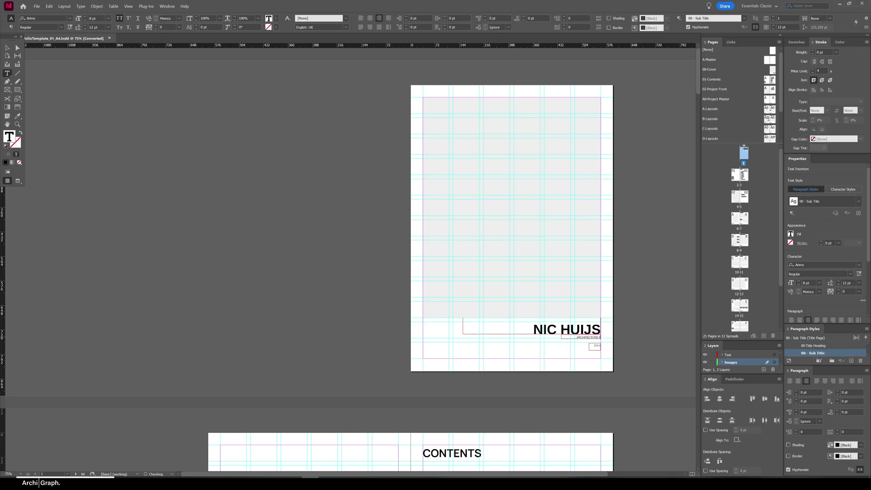
type("ARCHITECTURE PORTFOLIO")
key("Escape")
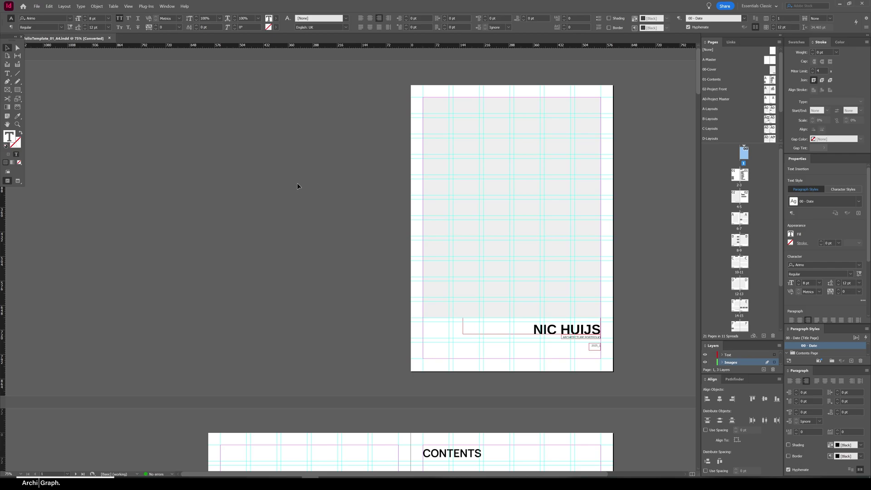
left_click(298, 187)
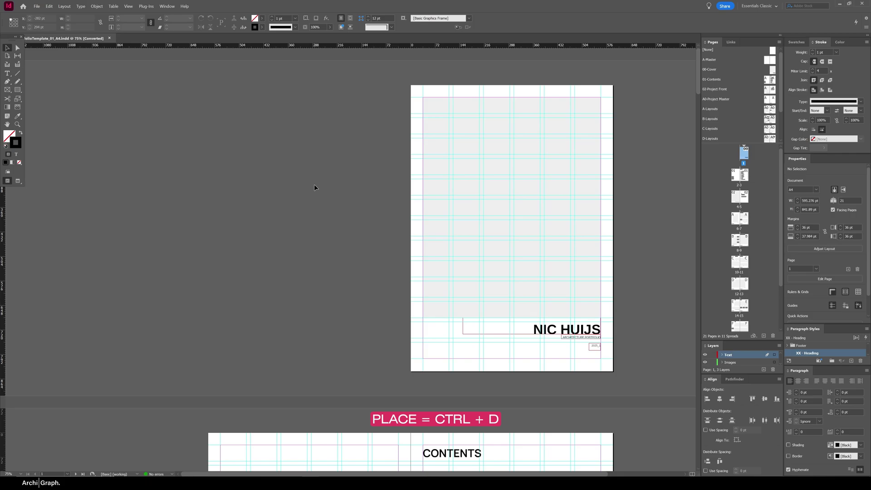
Place the night glass-building photo above the title, widen its frame and enlarge it to fill the area
key("ctrl+d")
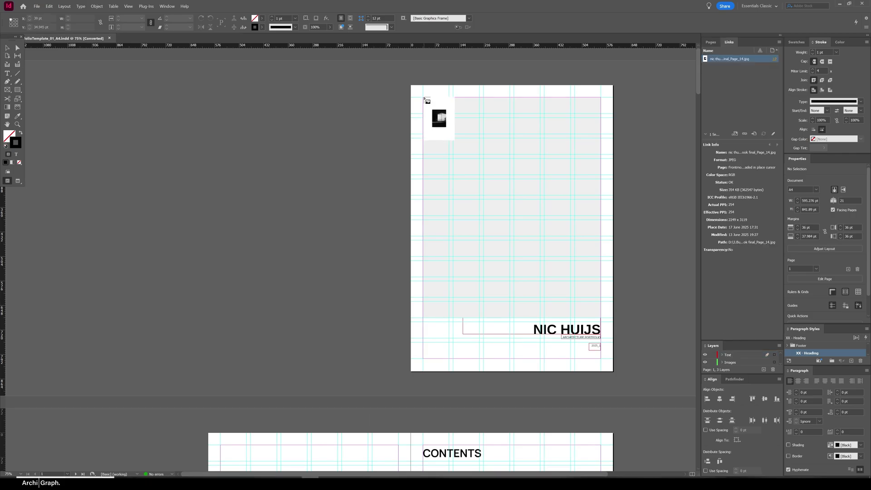
left_click_drag(424, 98, 582, 318)
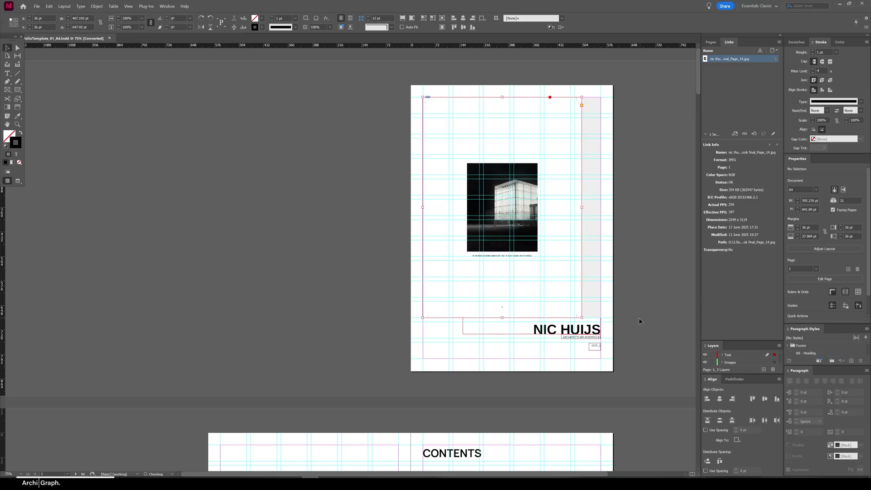
left_click_drag(582, 208, 594, 222)
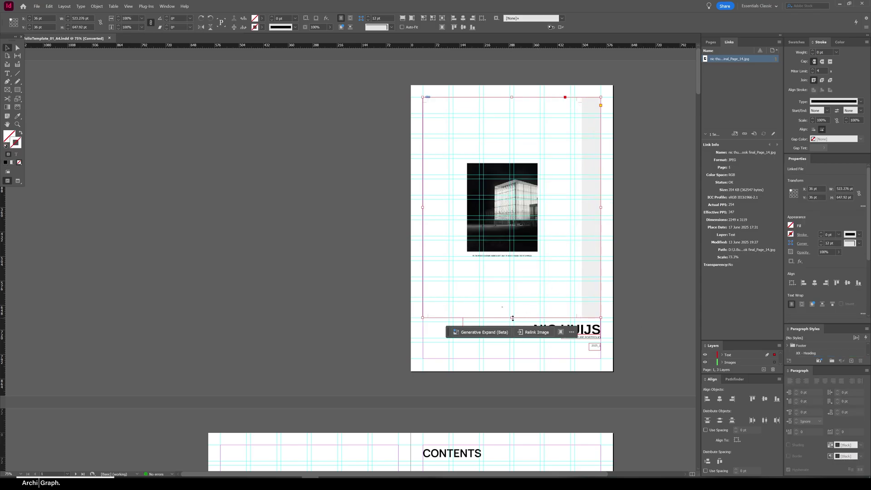
left_click(508, 207)
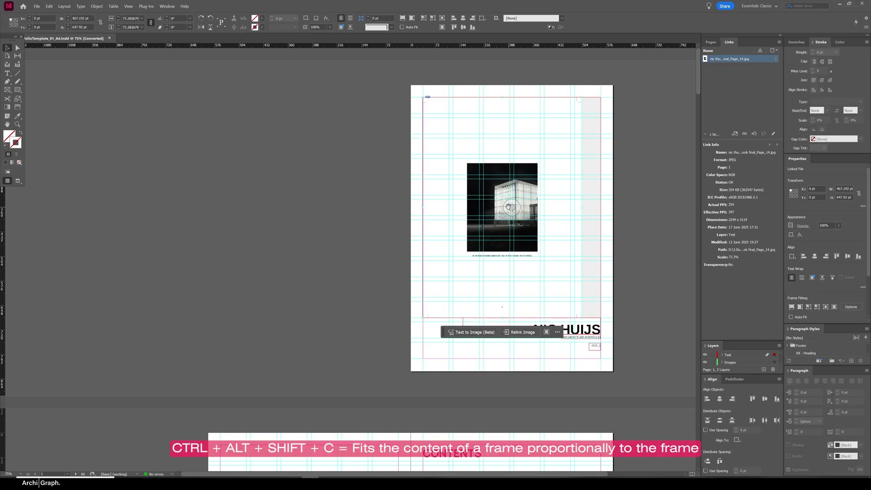
key("ctrl+alt+shift+c")
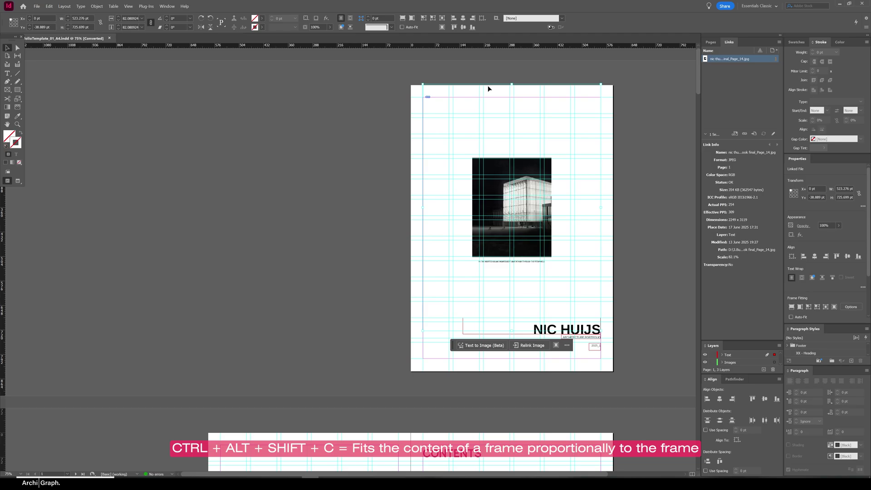
left_click_drag(602, 212, 312, 206)
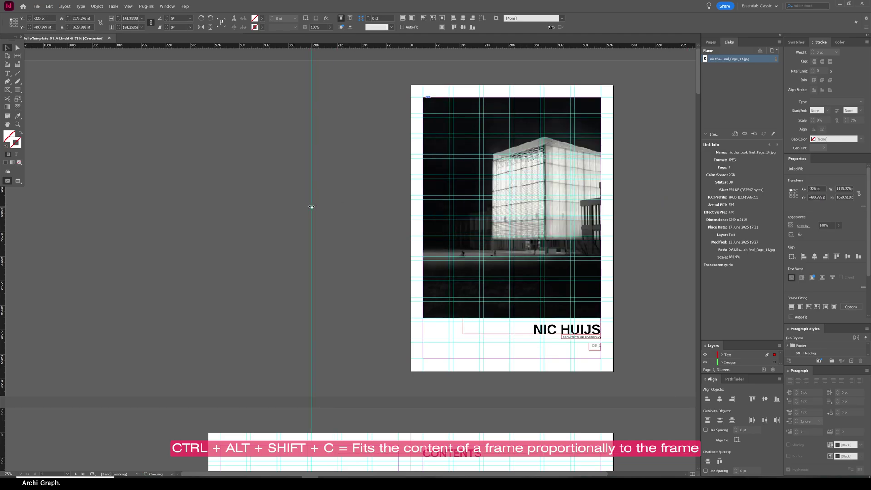
left_click(290, 221)
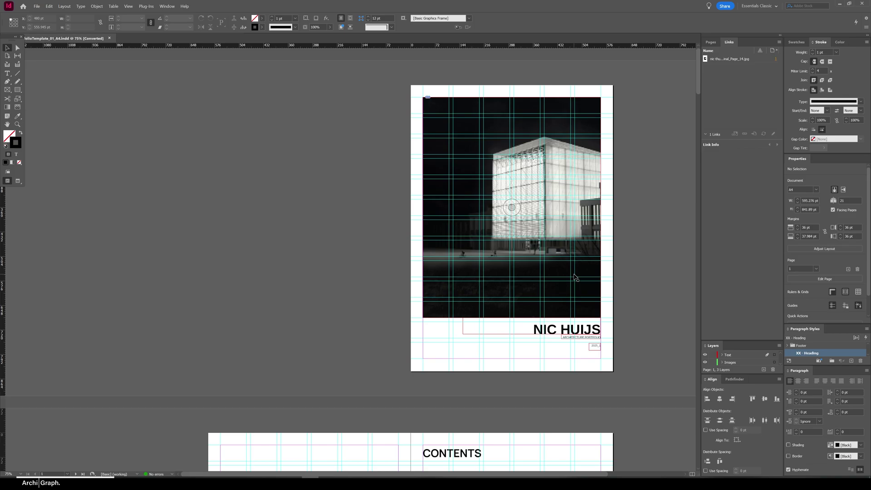
key("w")
key("w")
key("w")
key("w")
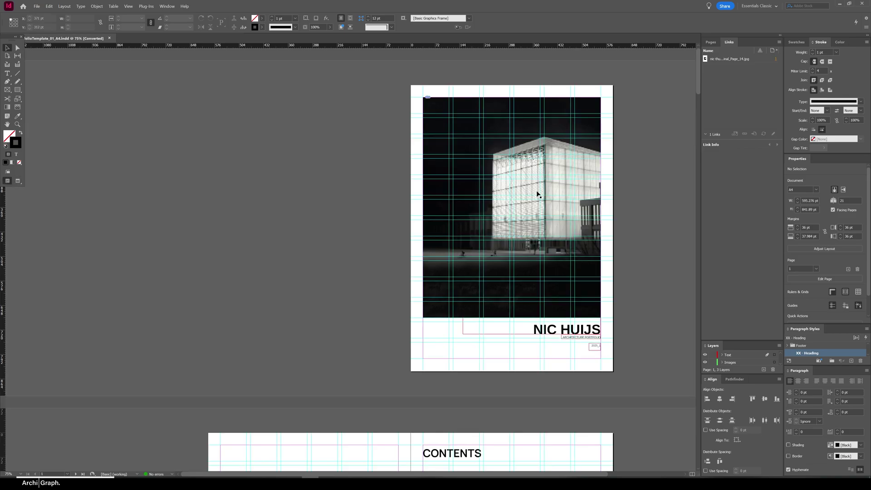
key("w")
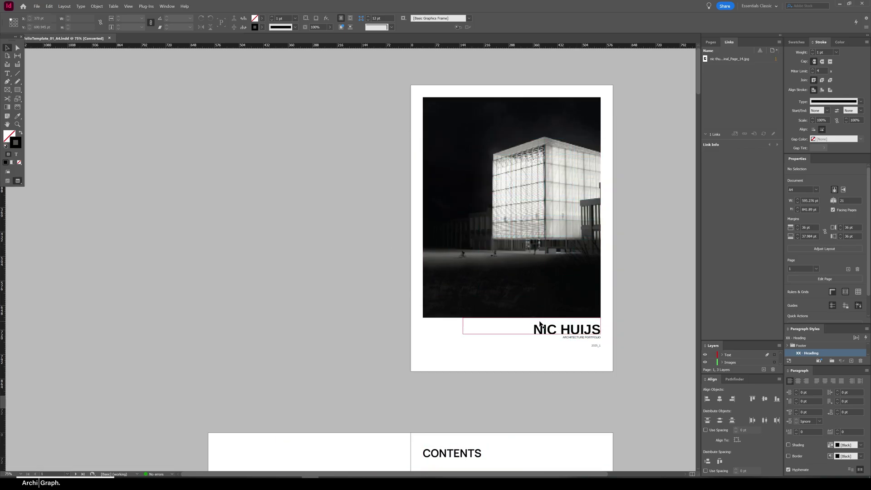
right_click(323, 187)
mouse_move(352, 250)
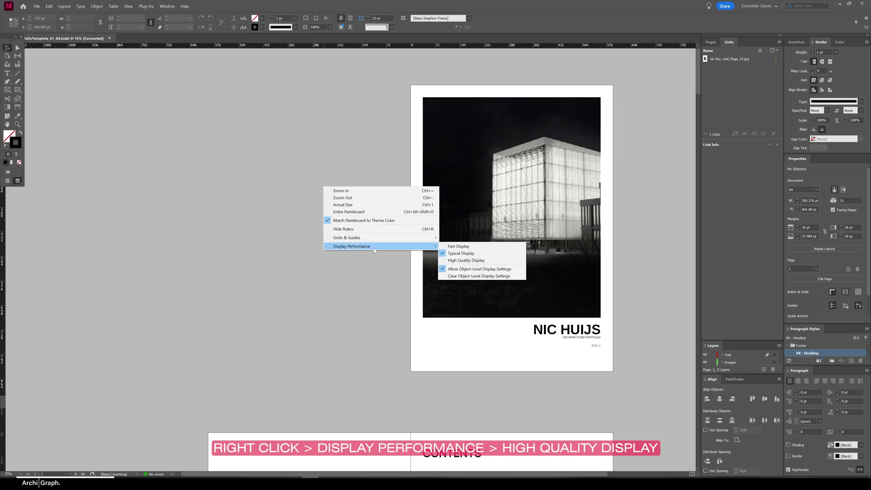
left_click(474, 261)
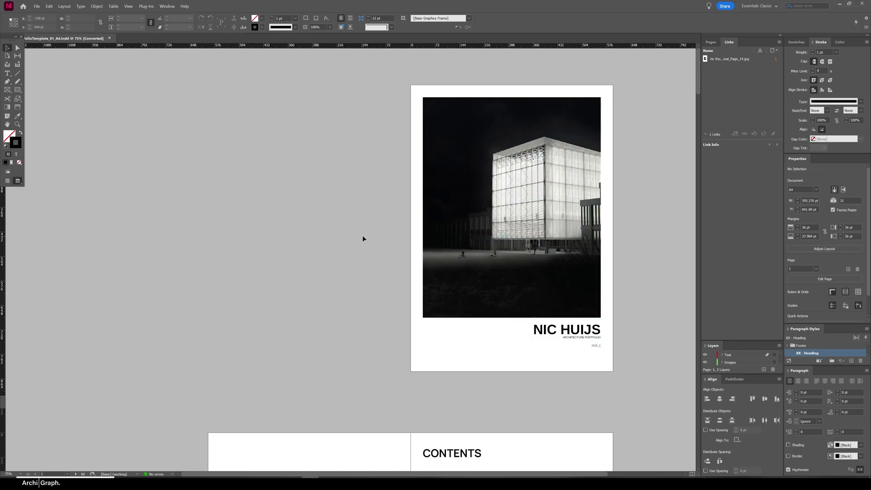
right_click(363, 239)
mouse_move(399, 295)
left_click(504, 303)
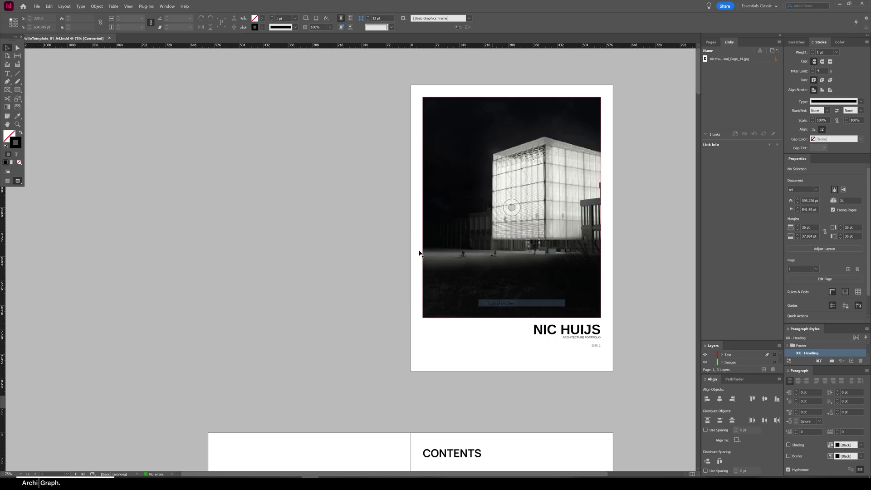
key("w")
Place ProfilePic.jpg in a resized frame beside the introductory text on page 2
scroll(364, 241, "down", 5)
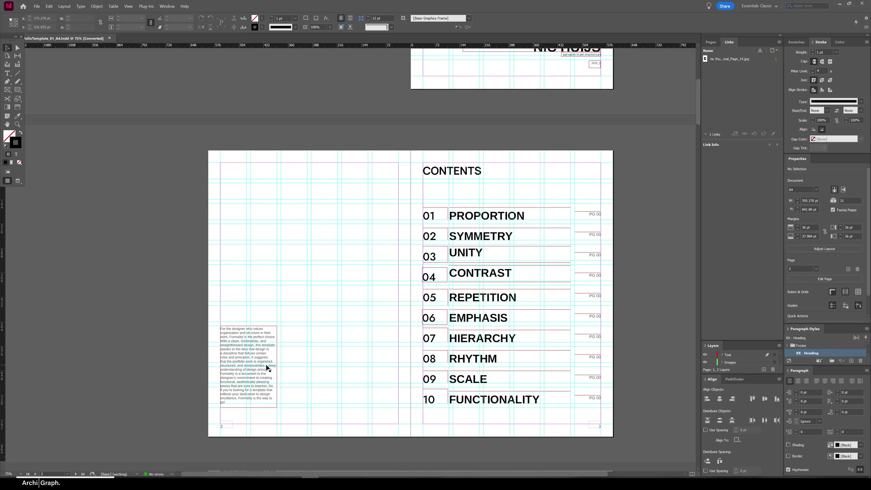
left_click(366, 352)
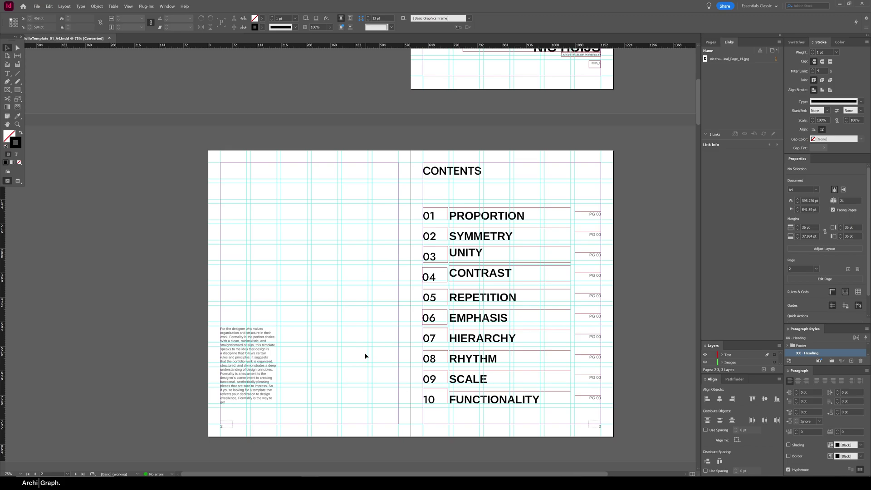
left_click_drag(337, 326, 399, 403)
left_click_drag(399, 364, 398, 365)
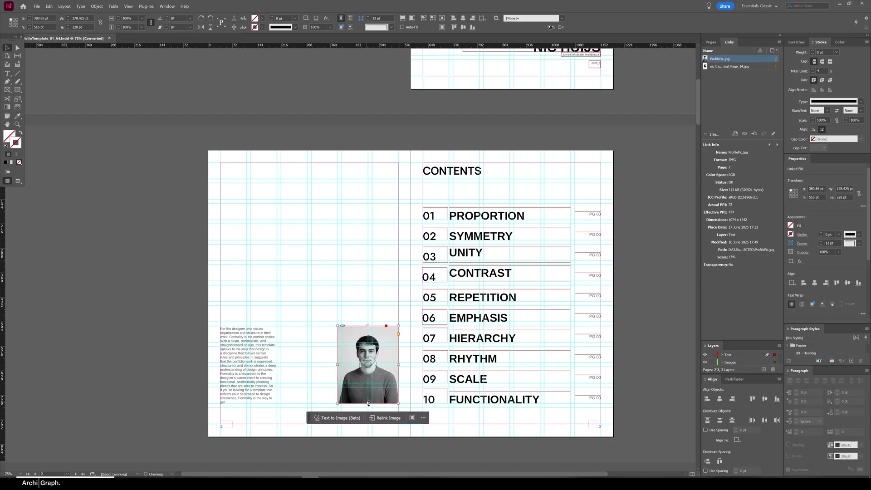
left_click(334, 322)
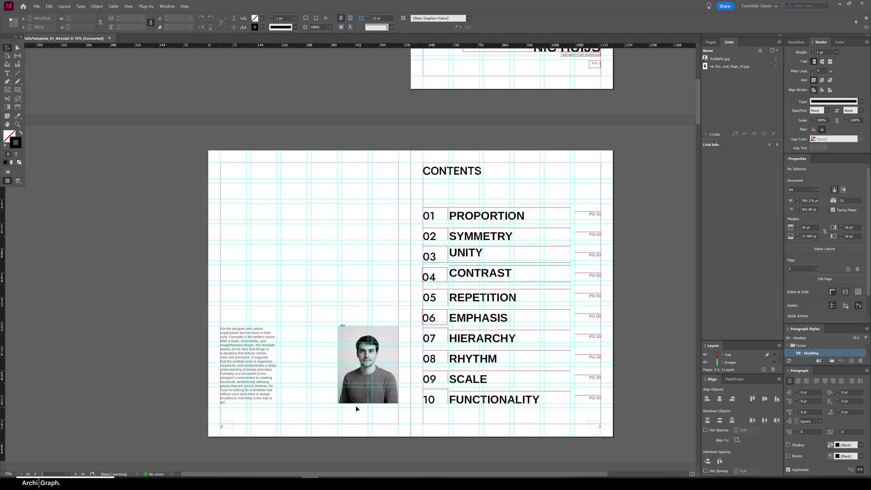
left_click(268, 339)
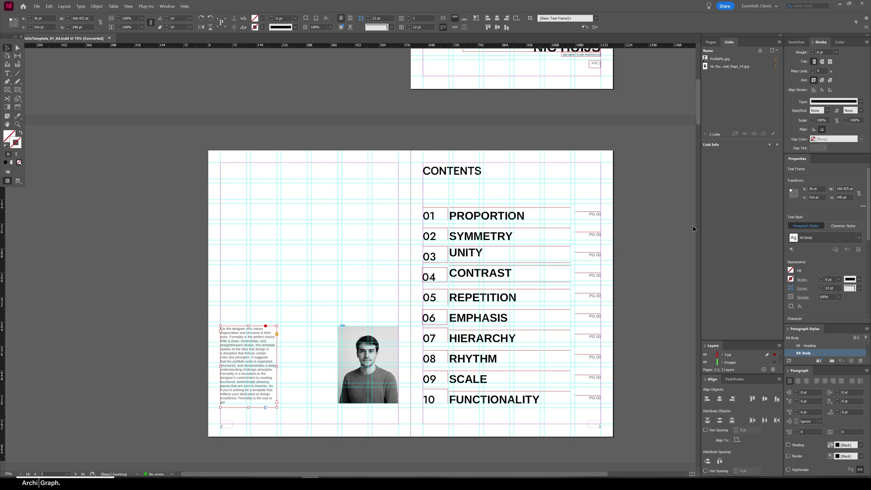
Apply Justify with last line aligned left to the intro paragraph from the Paragraph panel
left_click(167, 6)
mouse_move(198, 202)
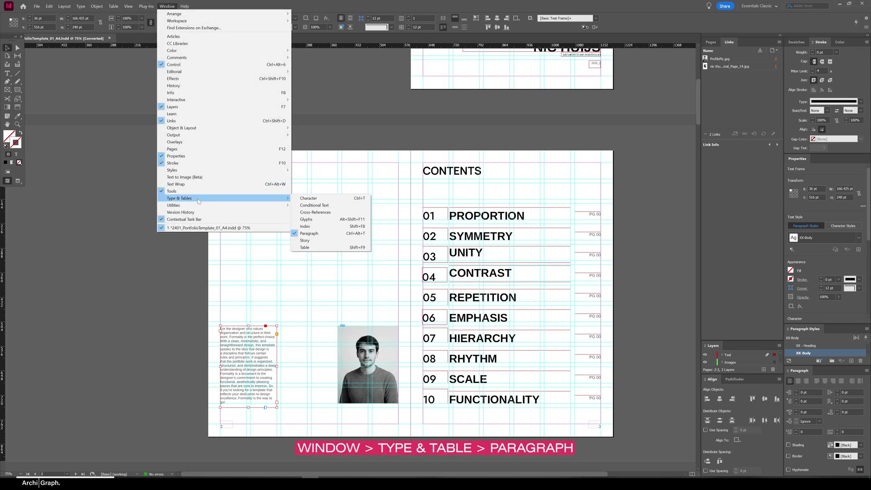
left_click(842, 389)
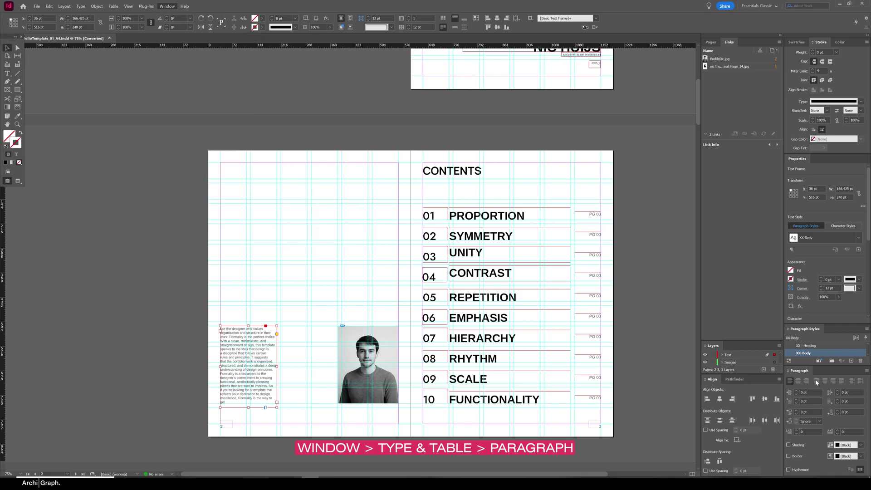
left_click(816, 381)
key("w")
left_click(346, 281)
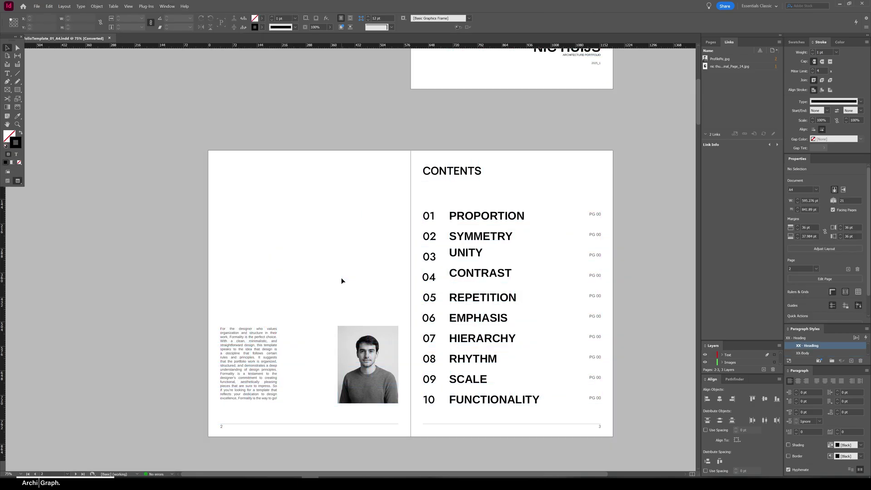
key("w")
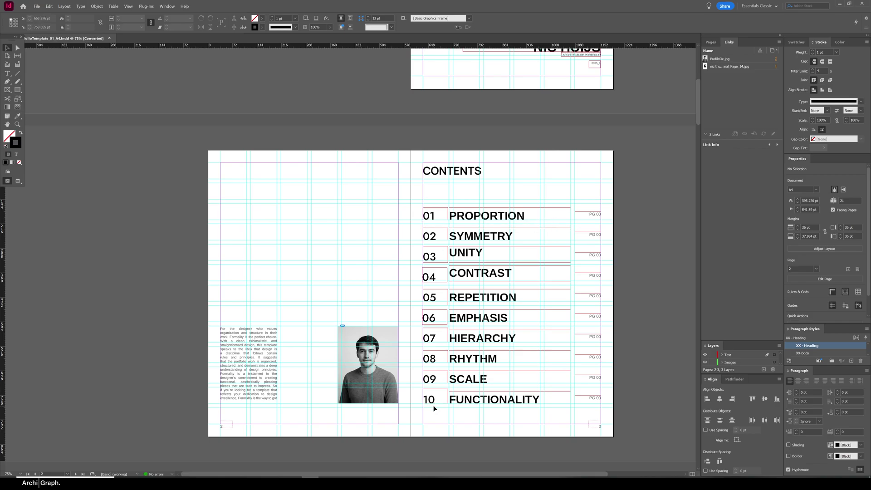
Delete contents rows 06–10 and rename the first two headings IN-OVER-OUT and KOOMBANA
left_click(433, 314)
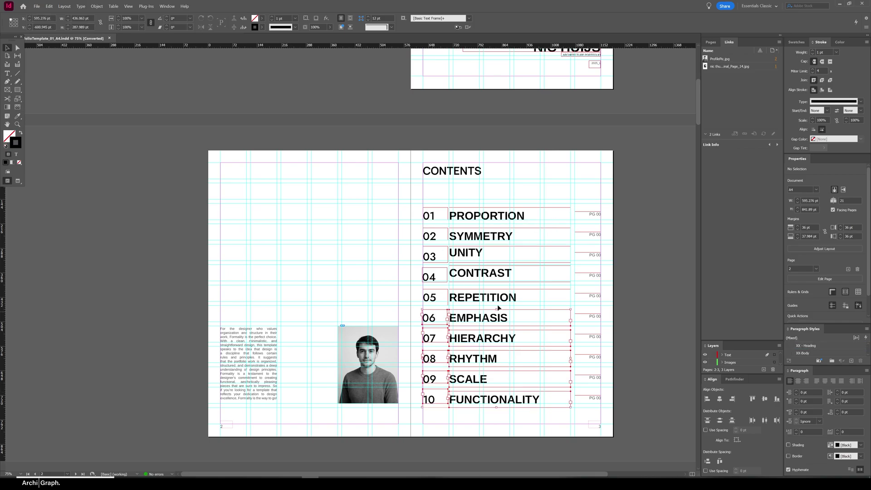
key("Delete")
double_click(486, 216)
type("IN-OVER-OUT")
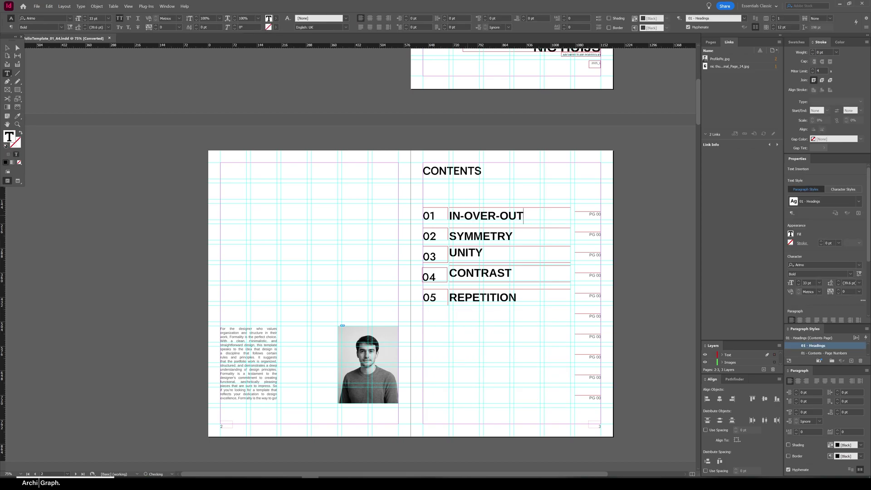
double_click(508, 238)
type("KOOMBANA")
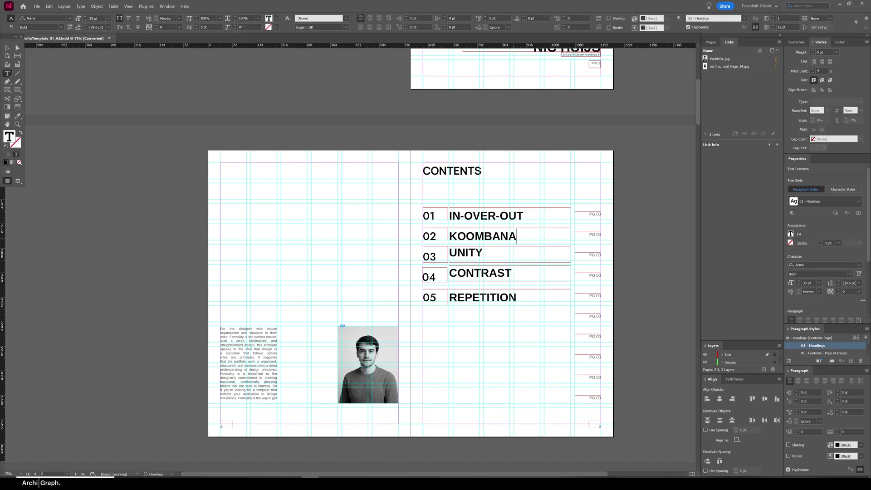
Rename the UNITY and CONTRAST headings to MUJIKA and KUNSTHAUS
double_click(466, 252)
type("MUJIKA")
double_click(480, 273)
type("KUNSTAHA")
key("BackSpace")
key("BackSpace")
key("BackSpace")
type("HAUS")
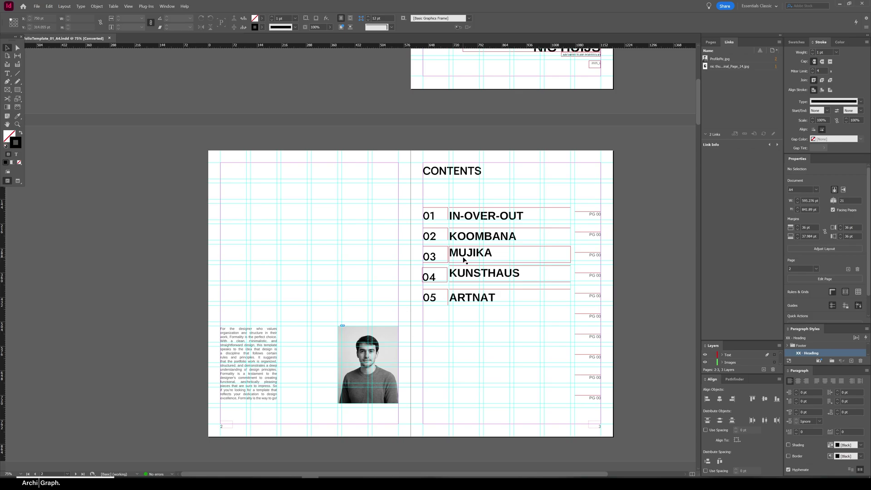
Apply the text frame settings to all five contents heading frames
left_click_drag(517, 189, 485, 315)
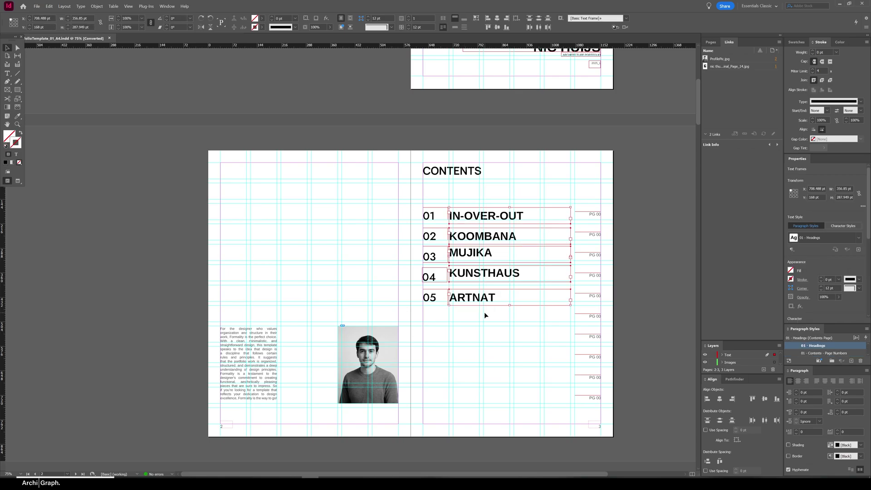
key("ctrl+b")
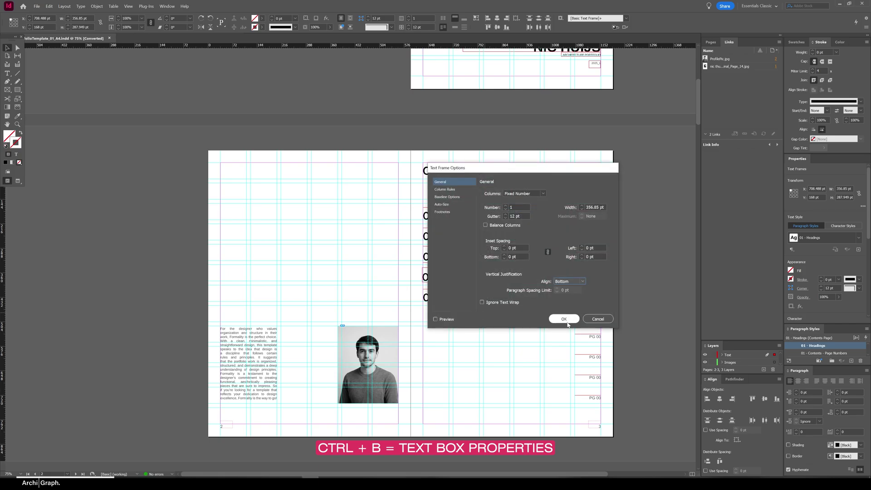
left_click(564, 318)
left_click(465, 371)
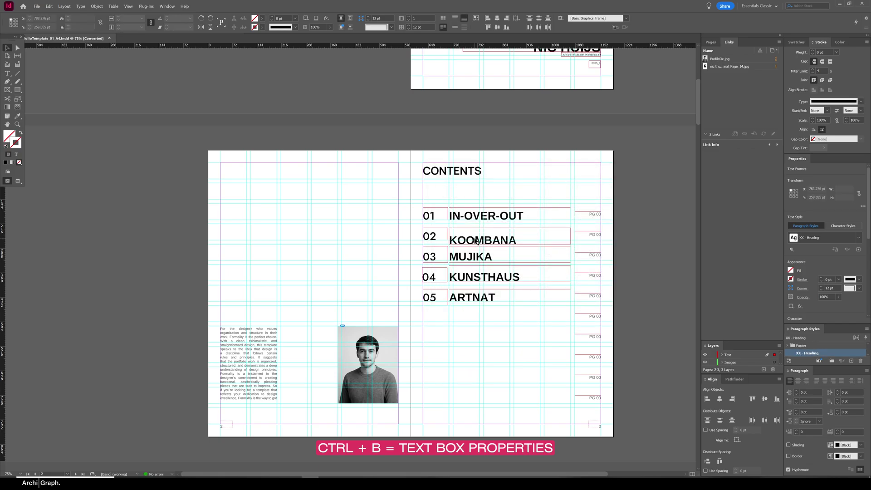
Fit the KOOMBANA frame to its text and nudge it level with its 02 number
scroll(488, 233, "up", 2)
left_click(483, 245)
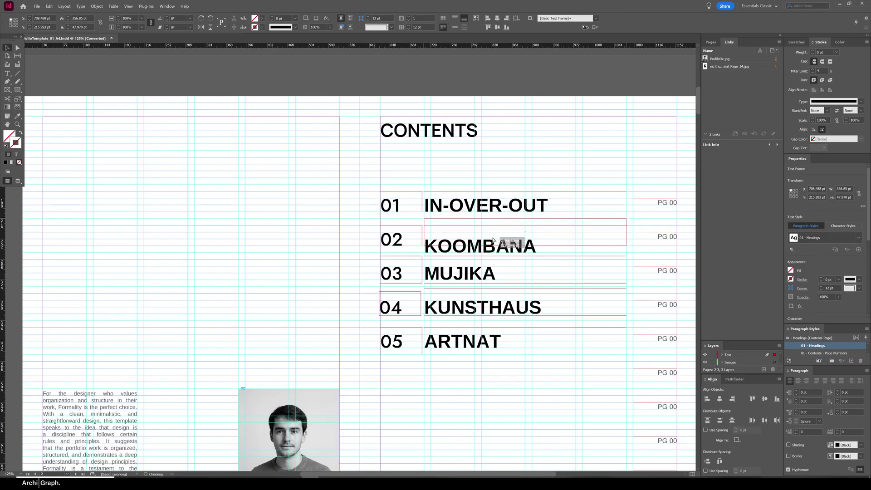
left_click_drag(519, 238, 482, 242)
key("ctrl+alt+c")
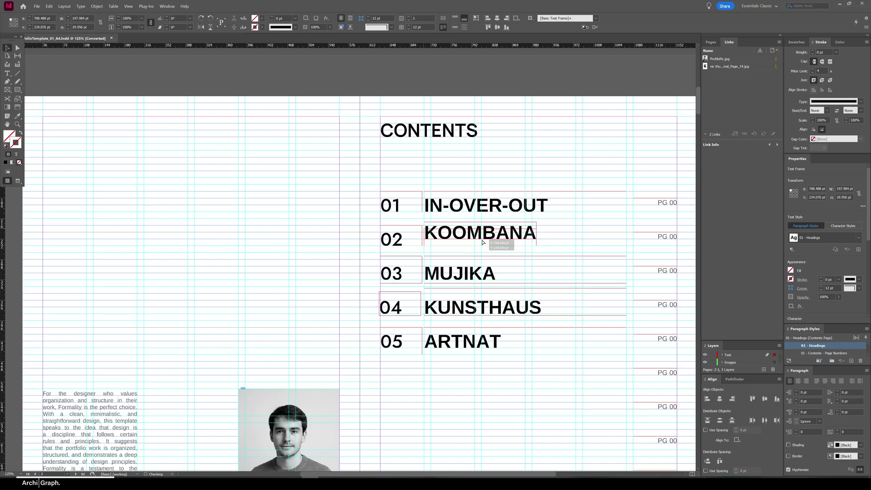
key("w")
left_click(276, 237)
key("w")
Delete the five unused PG 00 frames below the contents list
scroll(276, 238, "down", 2)
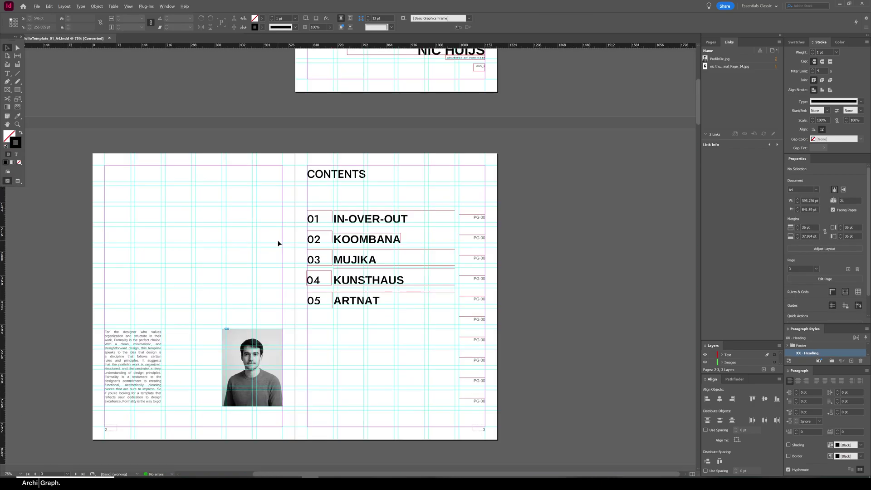
left_click_drag(507, 313, 449, 426)
key("Delete")
left_click(513, 284)
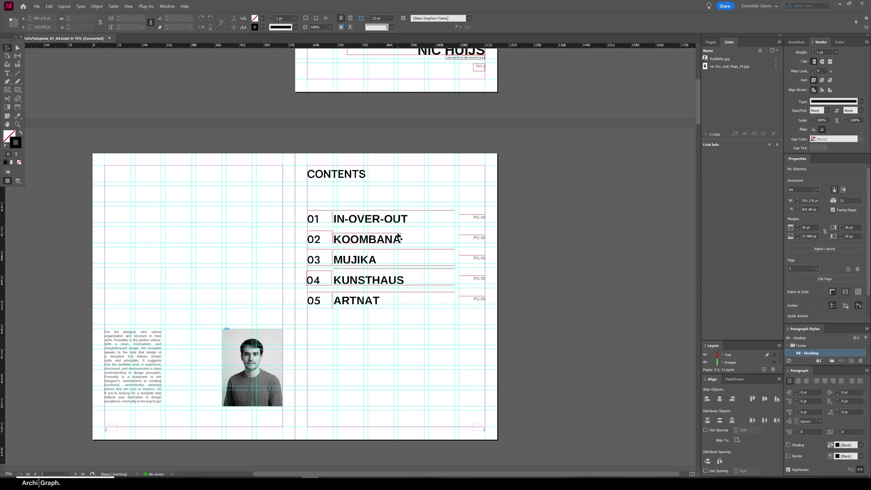
Show the Pages panel and fit the cover and Contents spread in the window
scroll(417, 245, "down", 5)
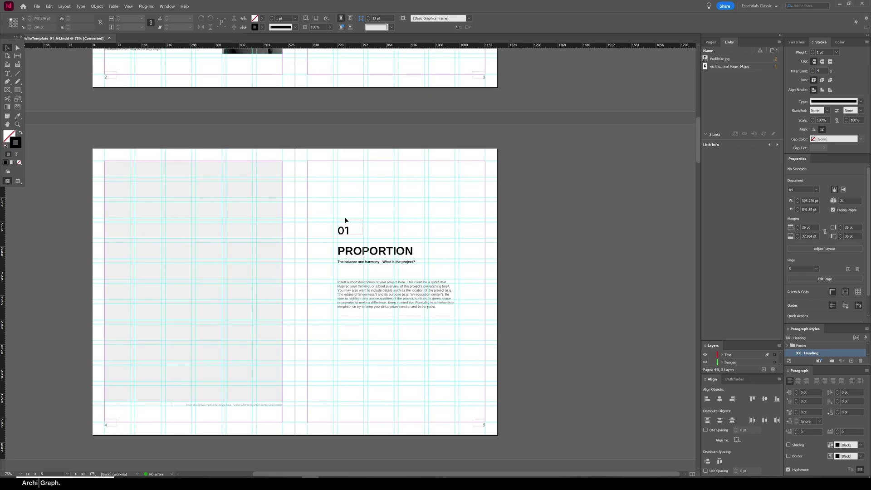
left_click_drag(345, 216, 363, 218)
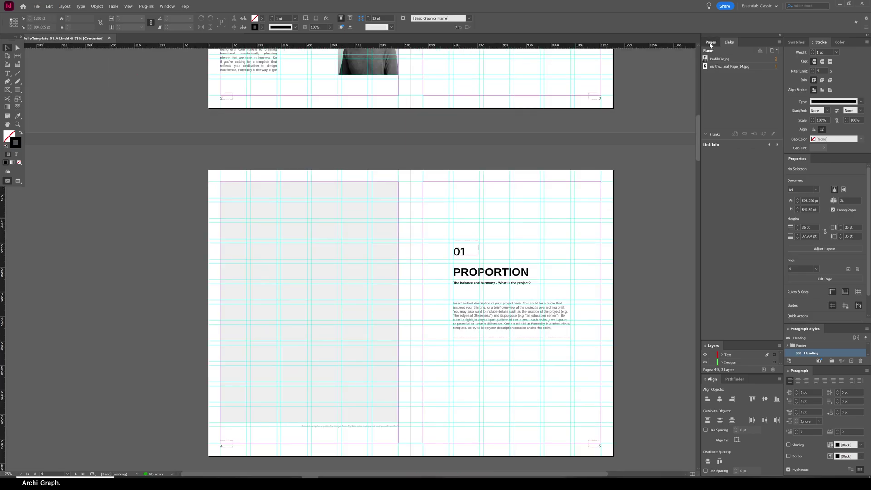
left_click(711, 42)
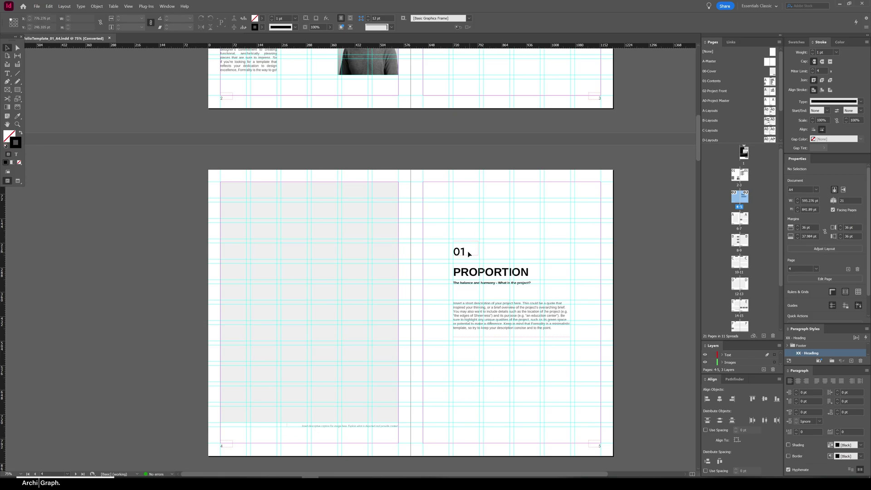
scroll(469, 254, "down", 8)
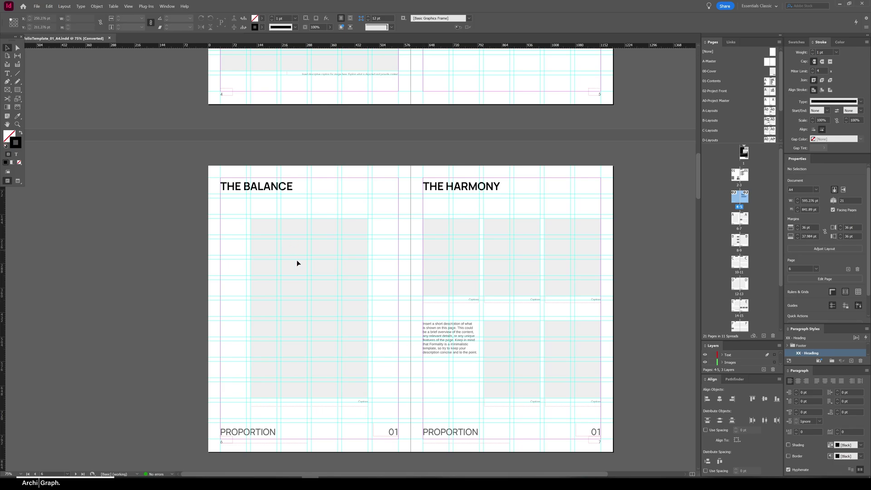
scroll(489, 278, "up", 6)
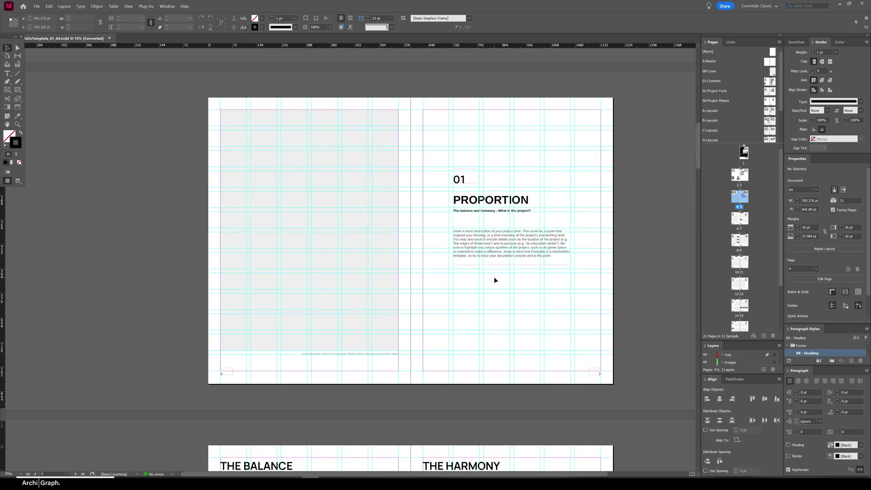
scroll(495, 280, "down", 3)
double_click(740, 175)
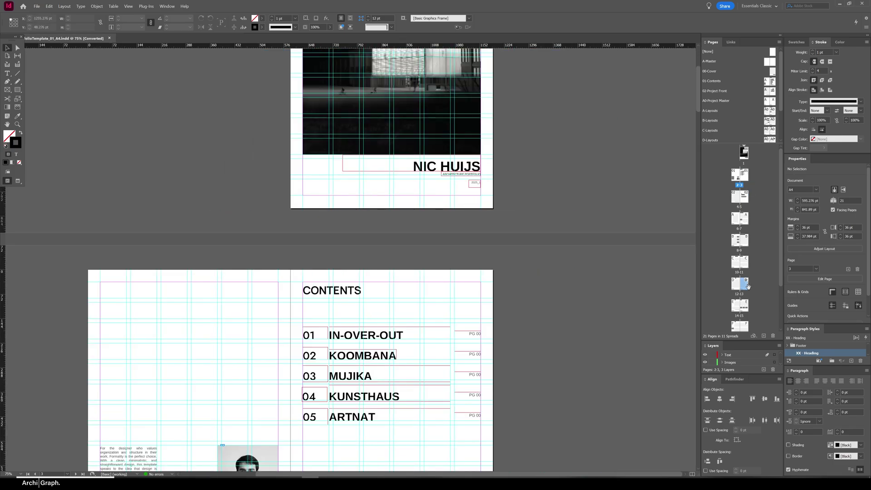
double_click(744, 174)
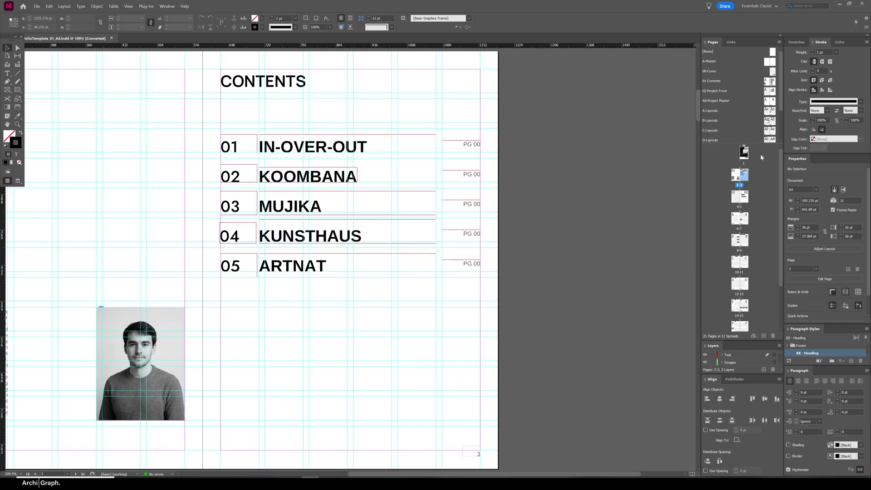
Review the 01-Contents, 02-Project Front, A0-Project Master and A-Layouts parents, then go to spread 6–7
double_click(769, 83)
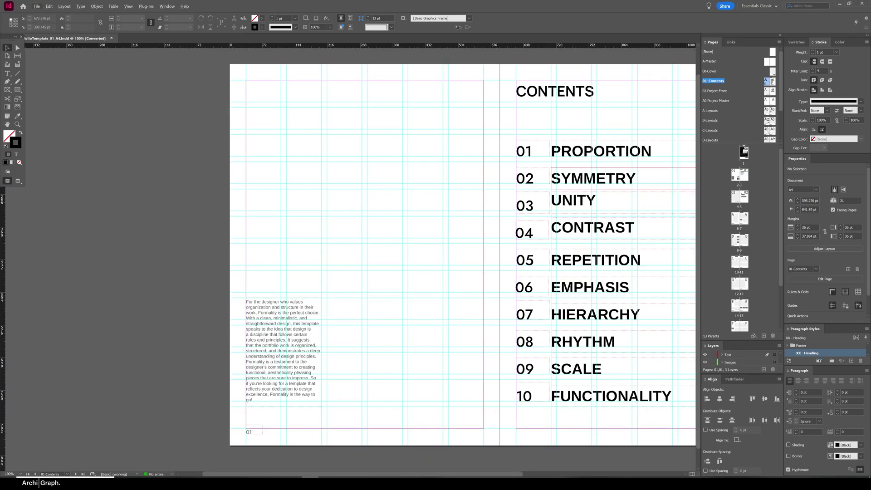
double_click(769, 91)
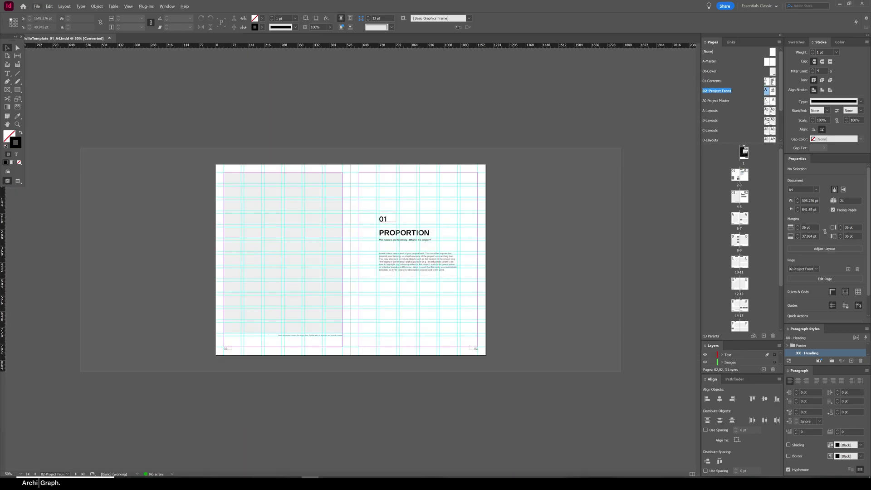
double_click(766, 101)
double_click(767, 111)
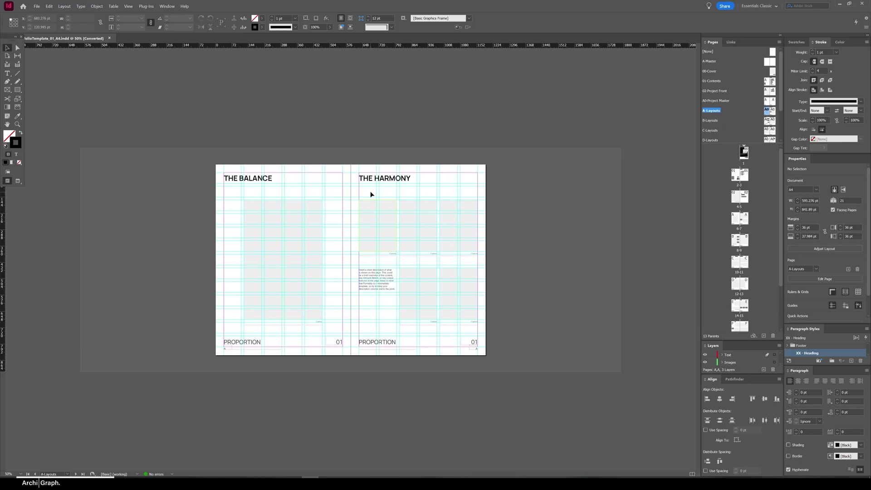
left_click(745, 240)
double_click(744, 222)
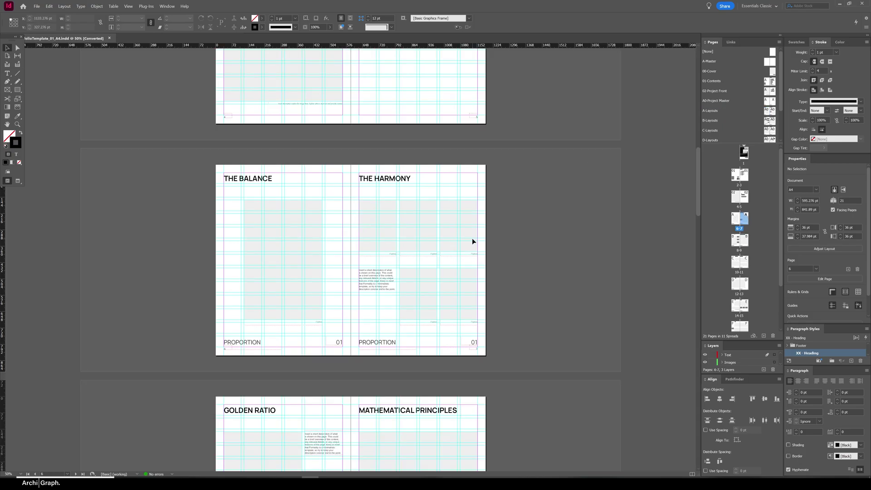
Delete the middle column's image frames and captions on THE HARMONY page
scroll(472, 238, "up", 1)
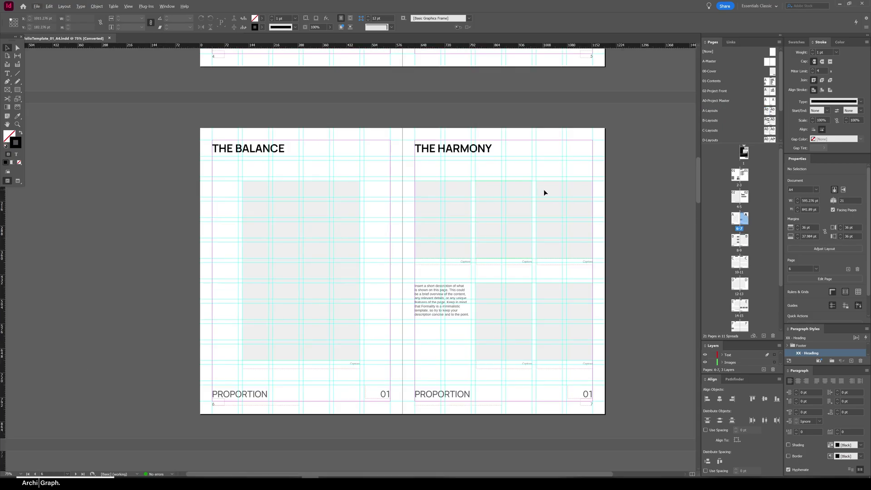
left_click_drag(611, 174, 189, 428)
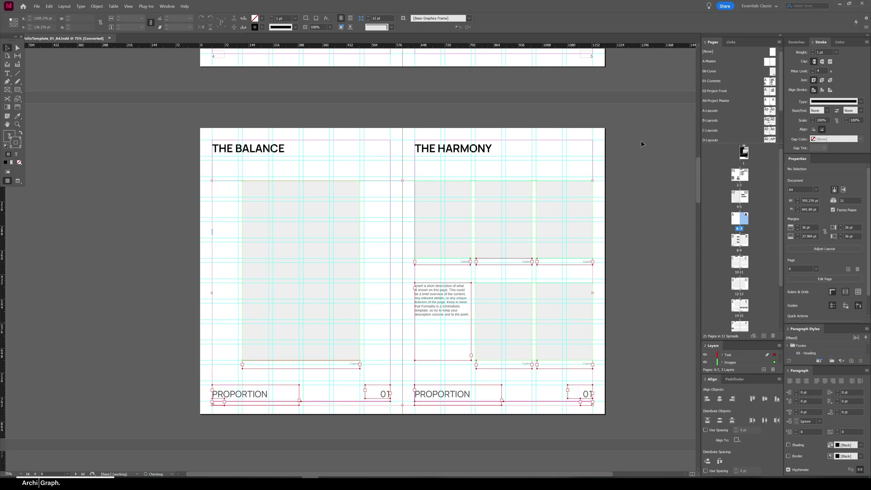
left_click(435, 210)
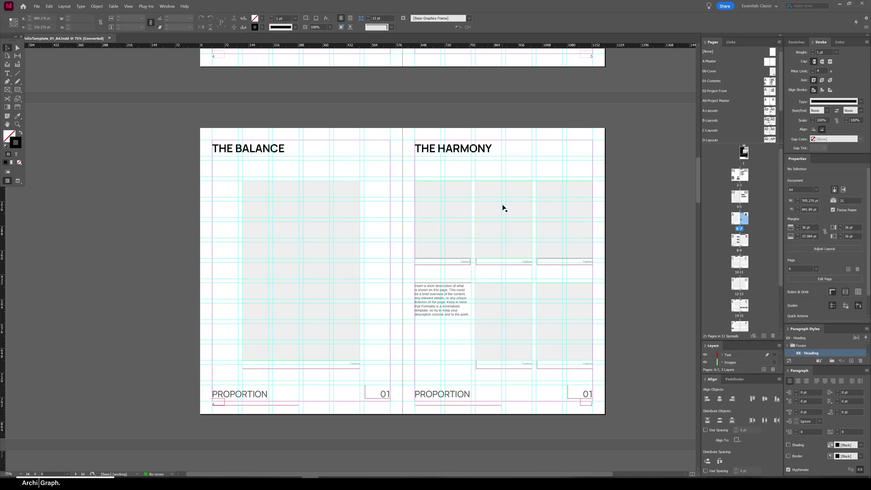
left_click_drag(519, 269, 497, 363)
key("Delete")
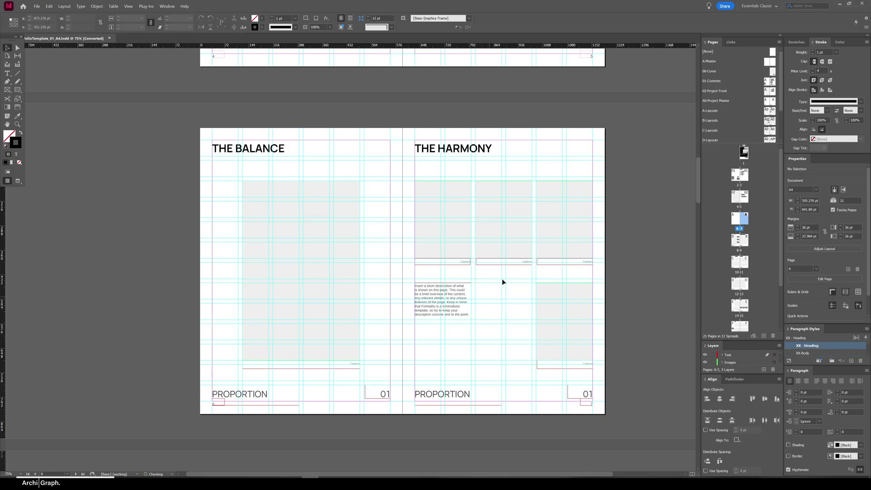
Widen the top-right and bottom-right image frames leftward to fill the gap, then preview the spread
left_click(553, 219)
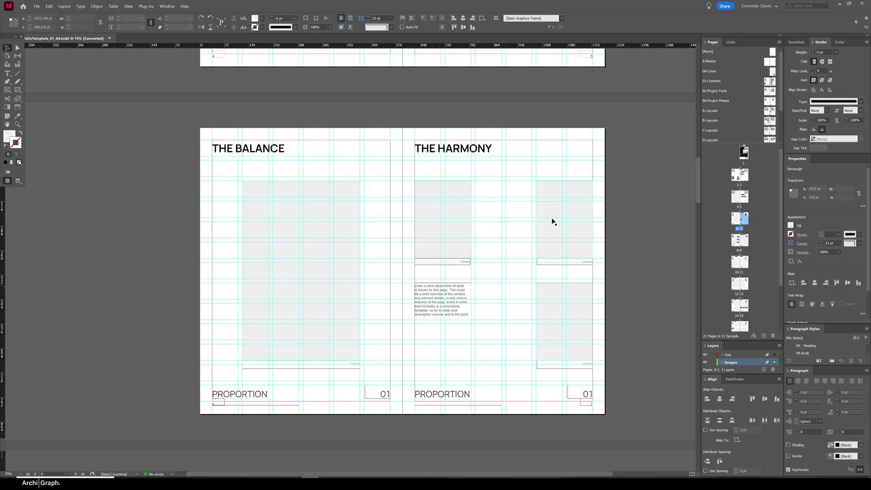
left_click_drag(537, 220, 474, 225)
left_click(564, 297)
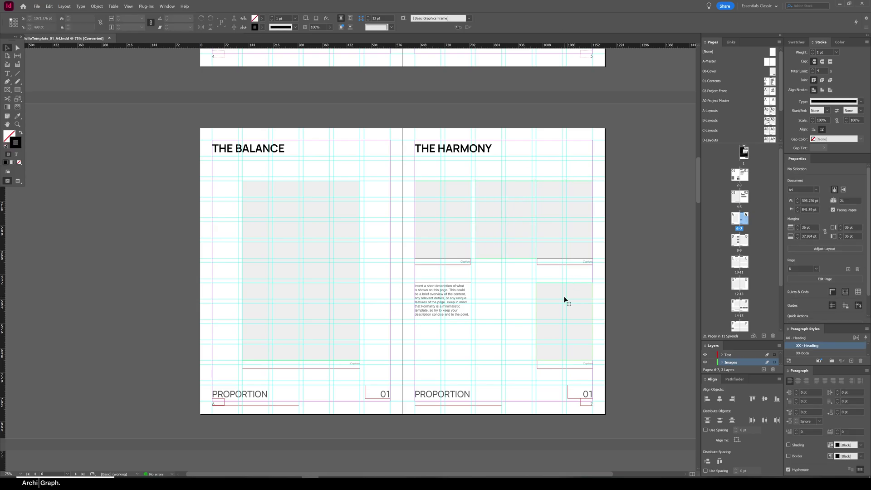
left_click_drag(536, 323, 475, 324)
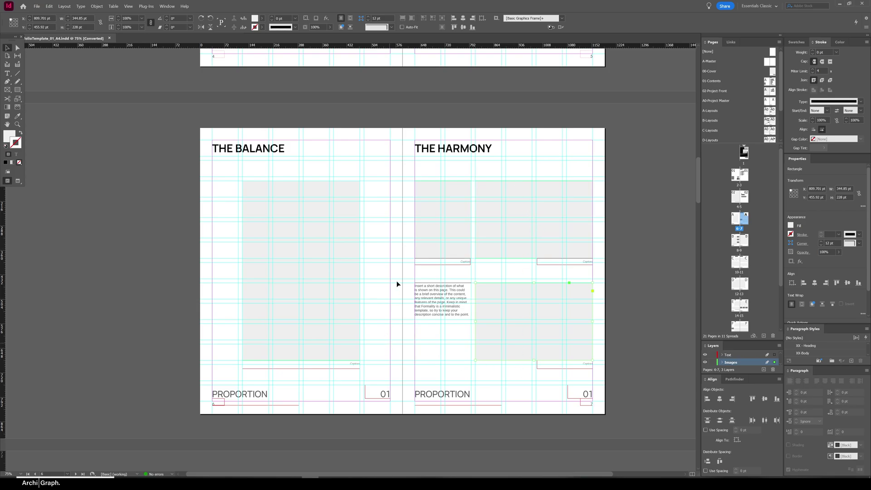
left_click(401, 232)
key("w")
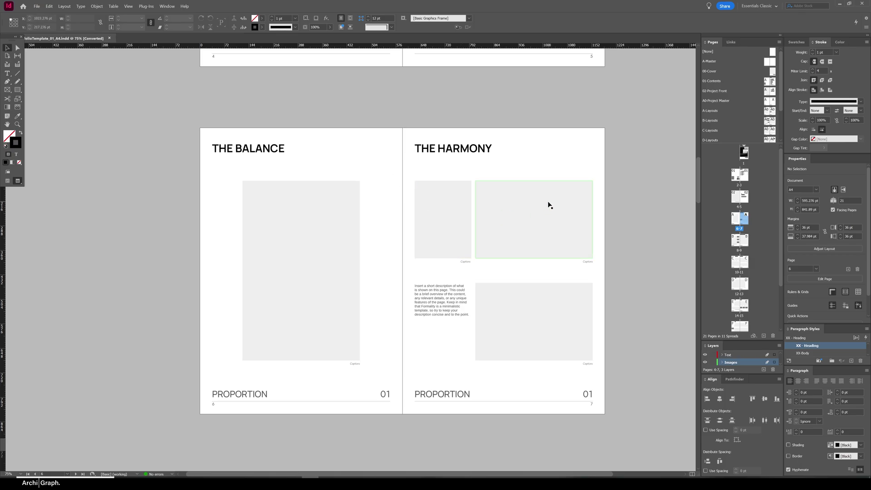
key("ctrl+shift+p")
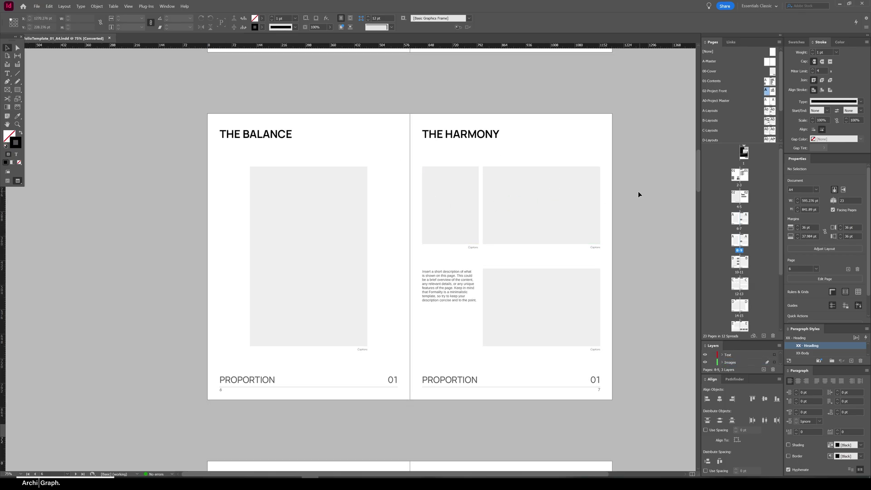
scroll(590, 195, "down", 2)
scroll(533, 338, "down", 1)
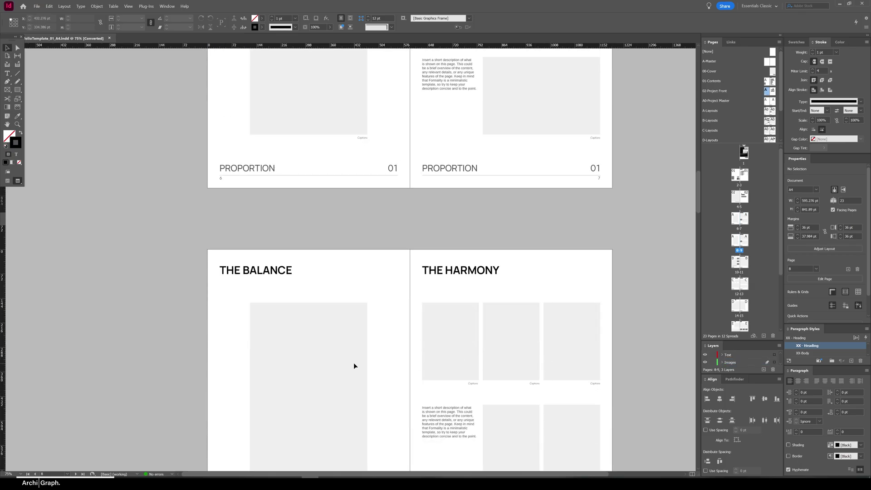
scroll(511, 294, "down", 1)
scroll(634, 235, "up", 5)
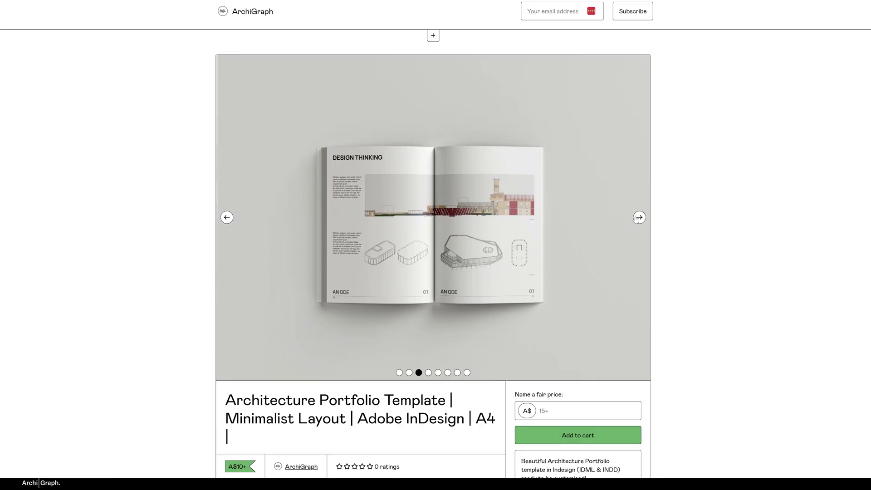
Advance the template preview carousel four images to later spreads like THE QUARRY and MIRANDELA
left_click(639, 218)
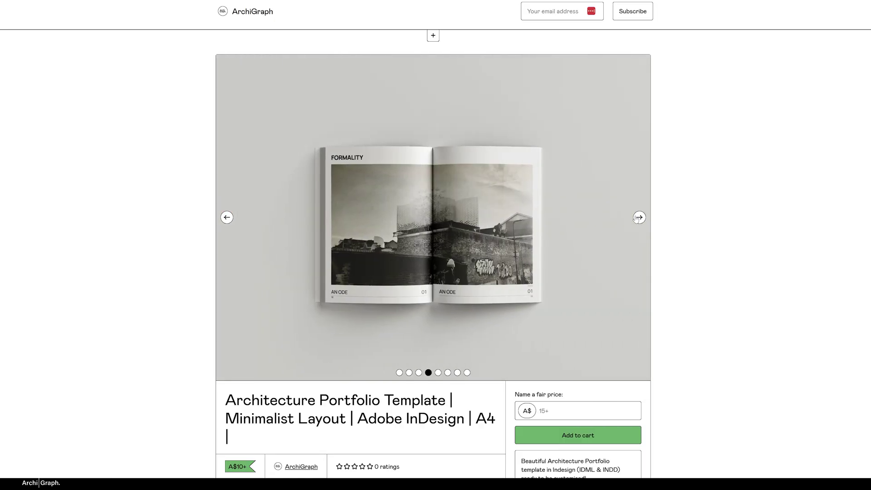
left_click(639, 218)
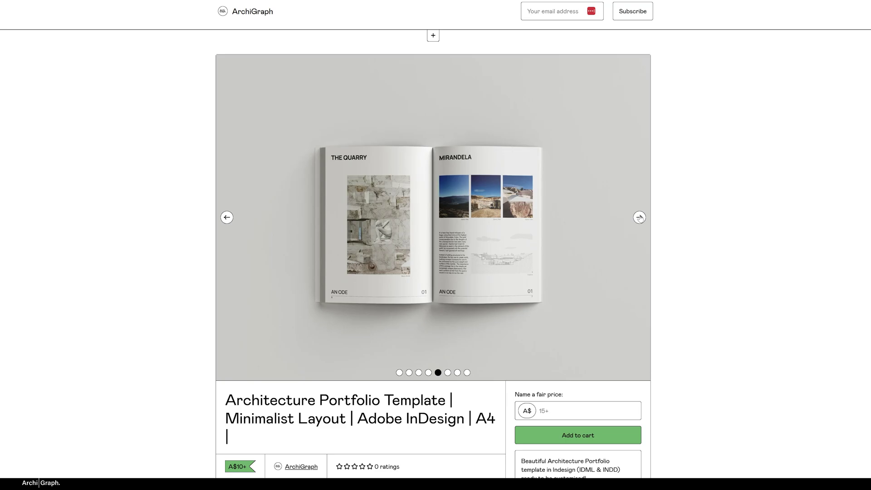
left_click(640, 218)
left_click(639, 218)
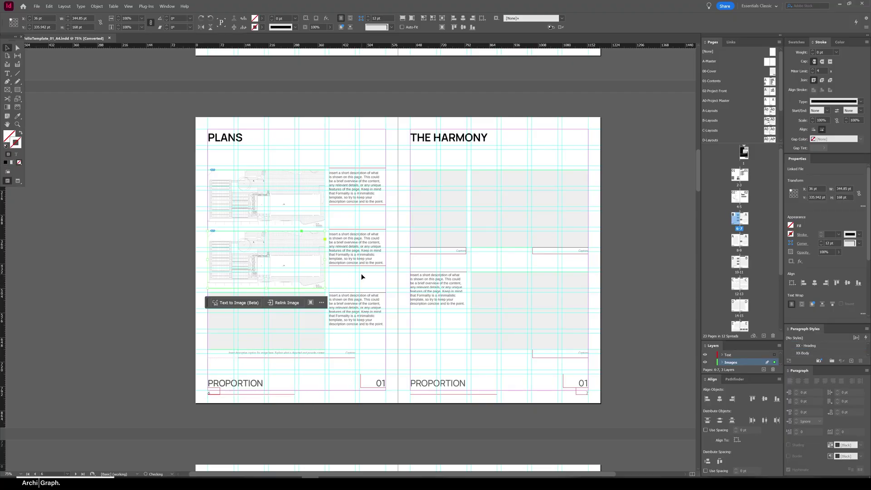
Delete the second plan image and copy the first plan into the middle and bottom slots
key("Delete")
left_click(155, 269)
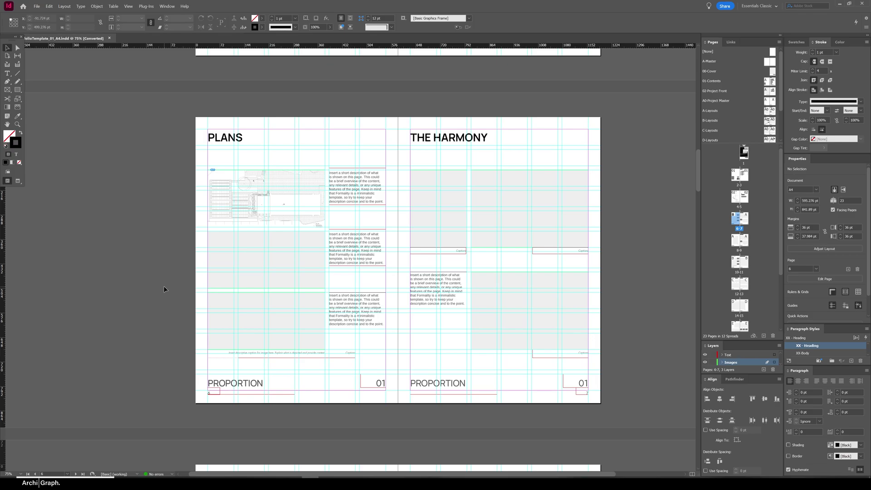
left_click(289, 184)
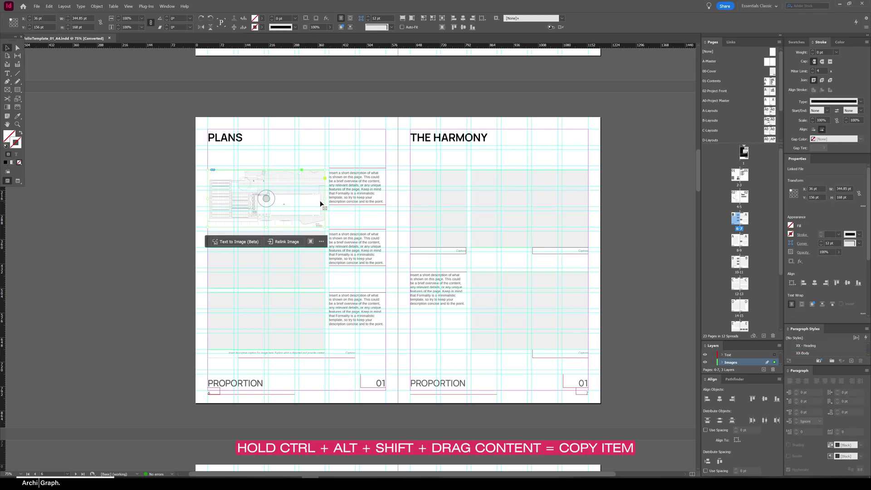
left_click_drag(313, 204, 323, 261)
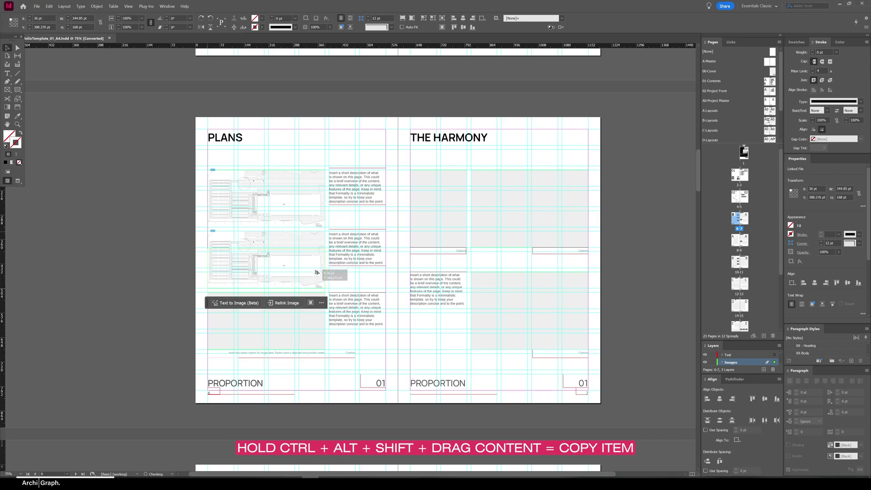
left_click(382, 195)
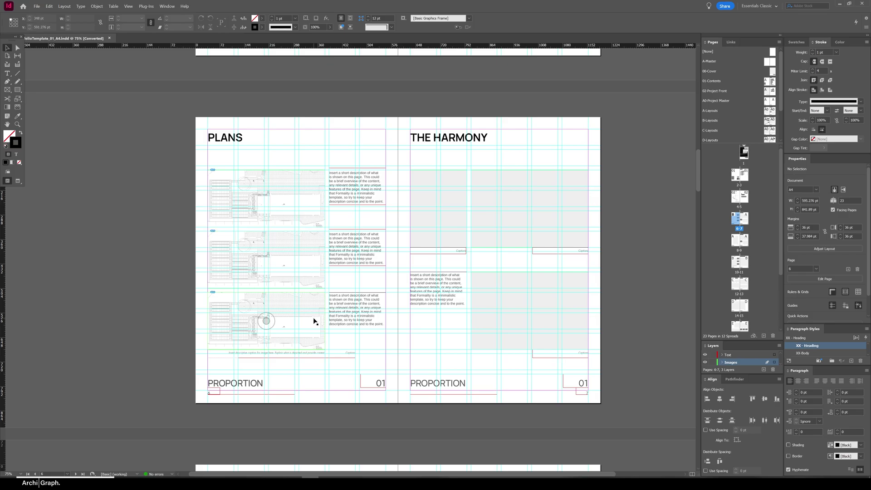
left_click(299, 255)
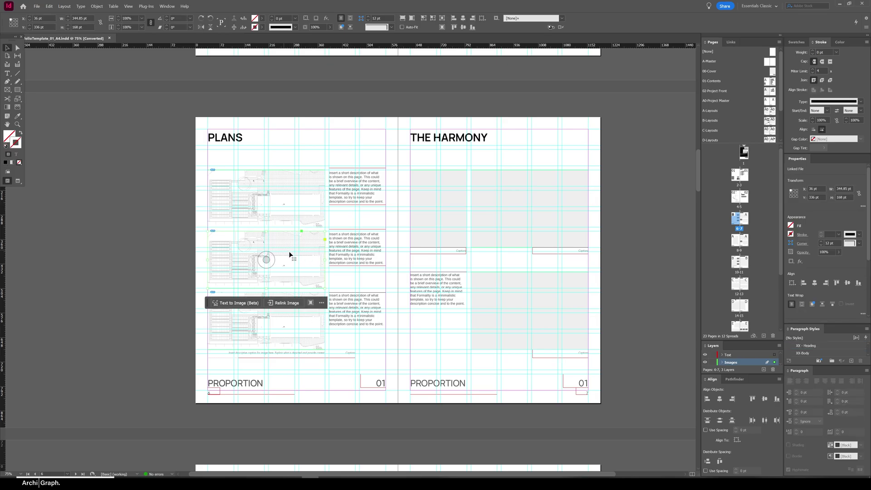
left_click(729, 42)
Relink the middle plan to 04_Albany_Plan2.jpg, then bring up link options for the bottom plan
right_click(730, 73)
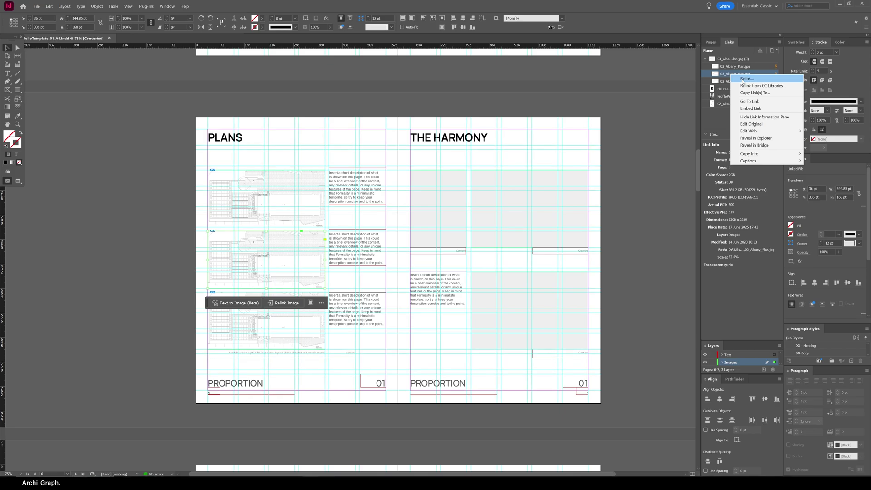
left_click(743, 81)
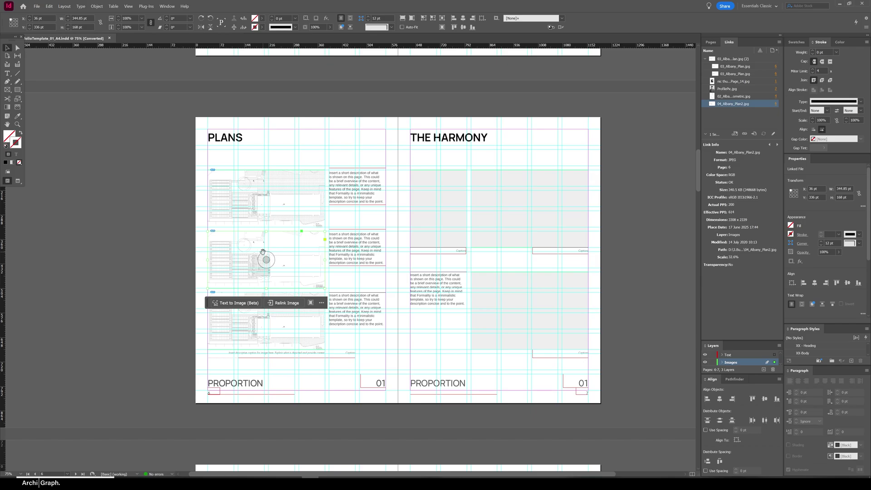
left_click(270, 322)
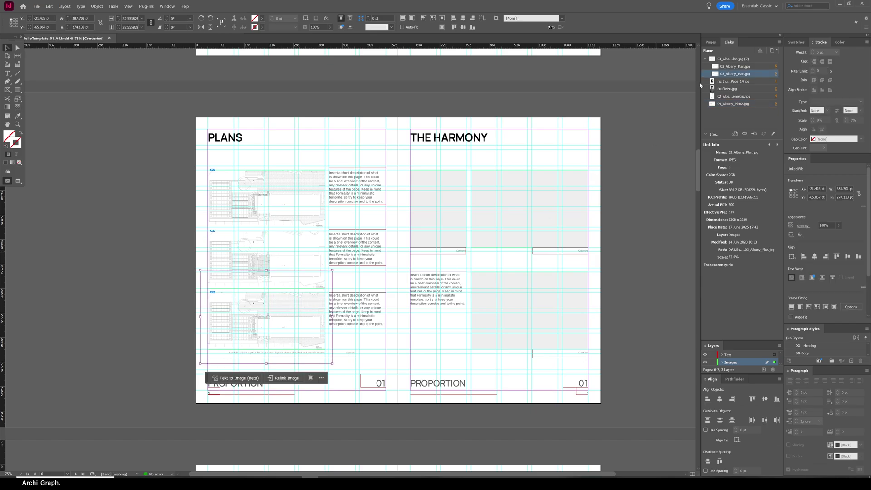
right_click(736, 78)
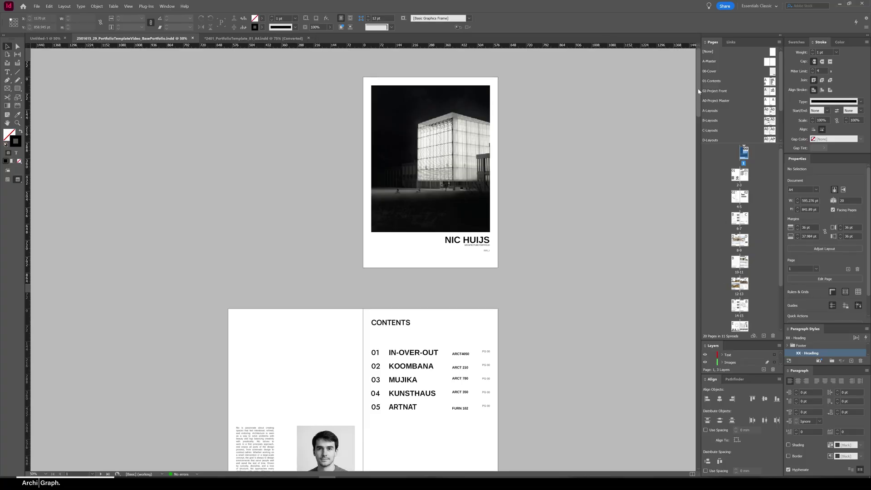
left_click_drag(699, 91, 692, 311)
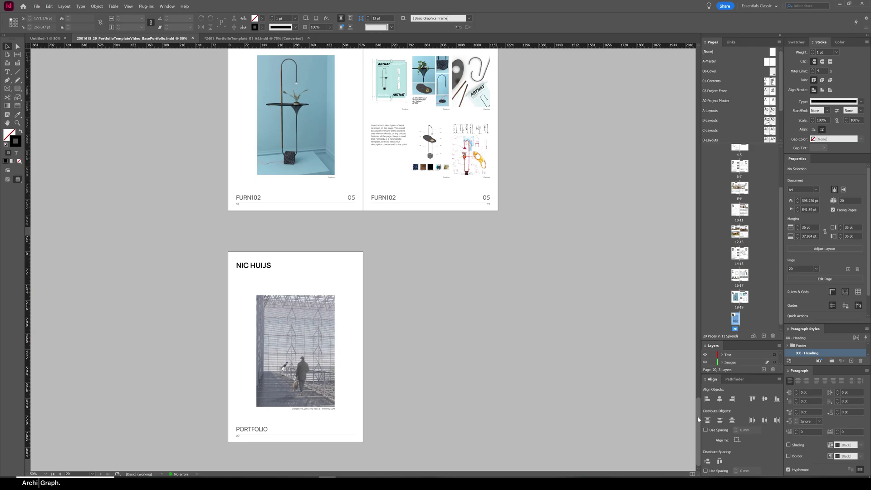
left_click_drag(698, 420, 695, 32)
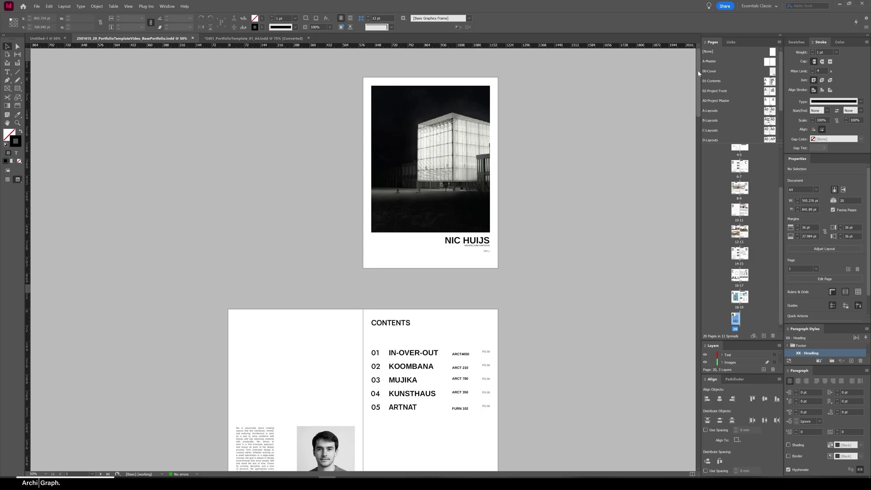
Export the portfolio as PDF using the [High Quality Print] preset after checking its compression settings
left_click_drag(699, 73, 701, 405)
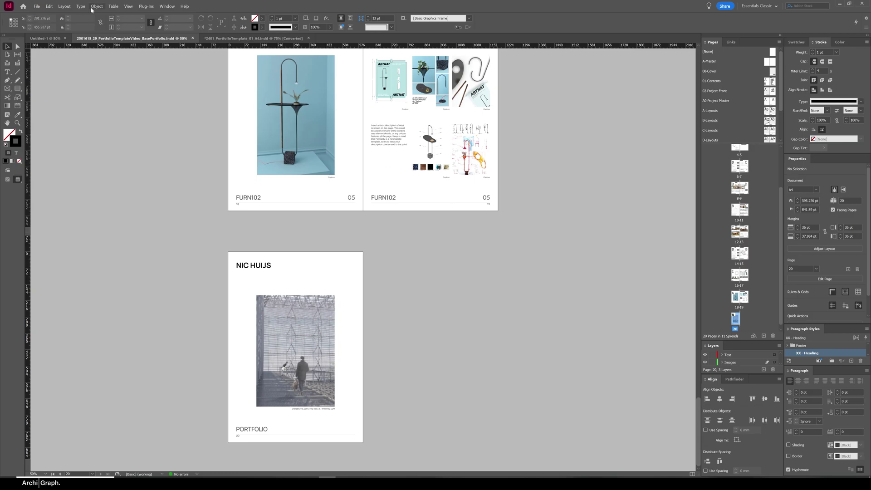
left_click(36, 6)
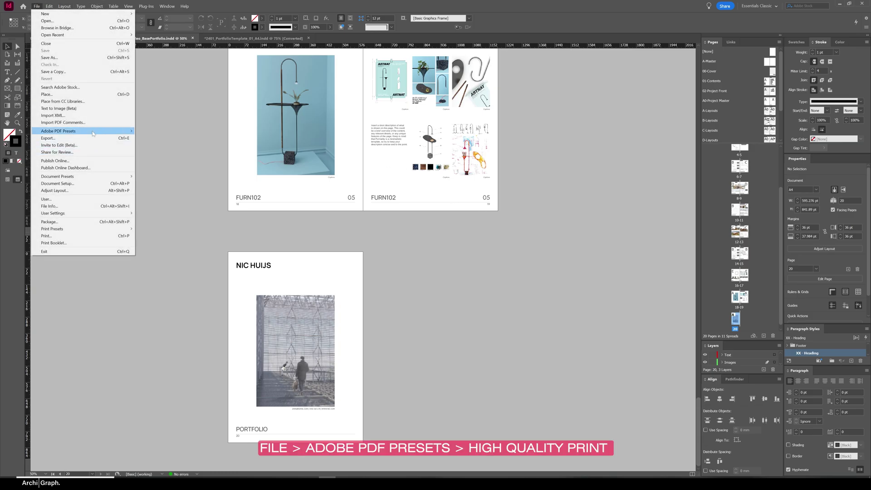
mouse_move(108, 132)
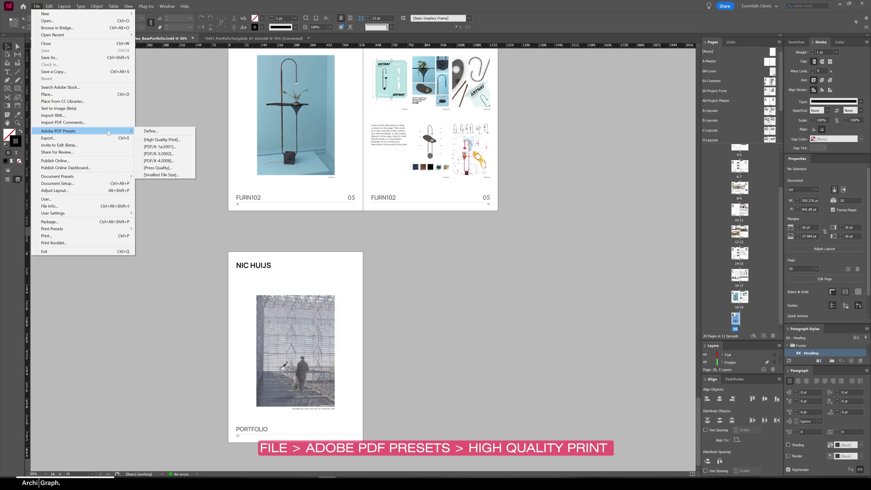
left_click(179, 141)
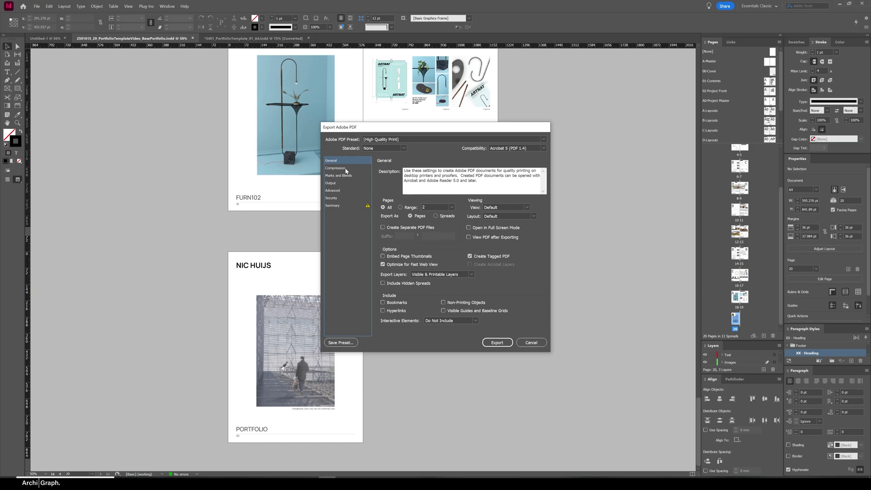
left_click(345, 169)
key("Up")
left_click(498, 343)
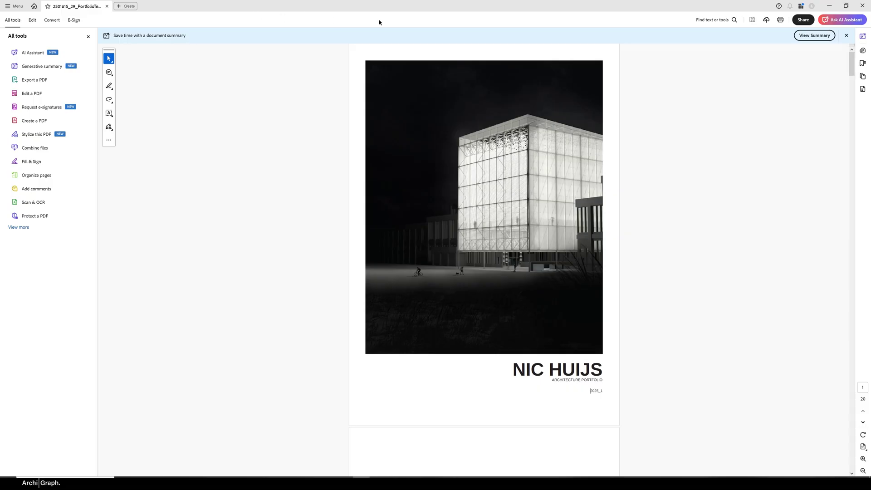
Save a reduced-size copy of the portfolio PDF with compatibility left at Retain existing
left_click(16, 6)
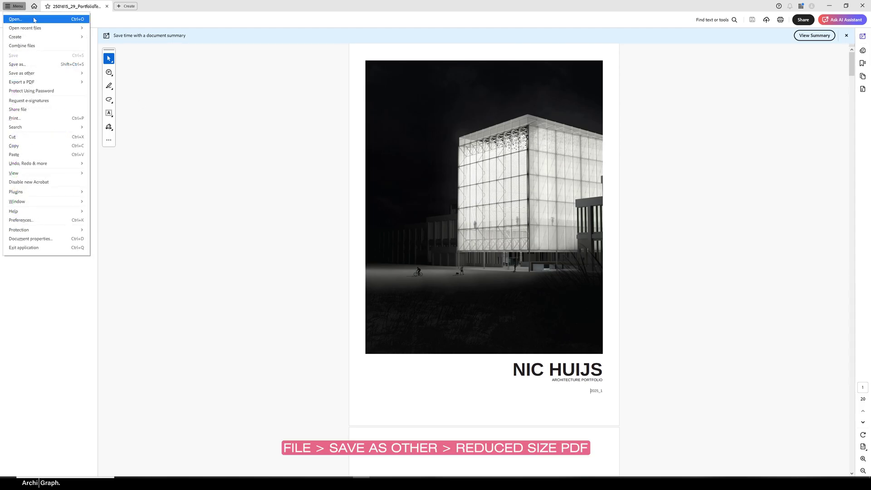
mouse_move(39, 73)
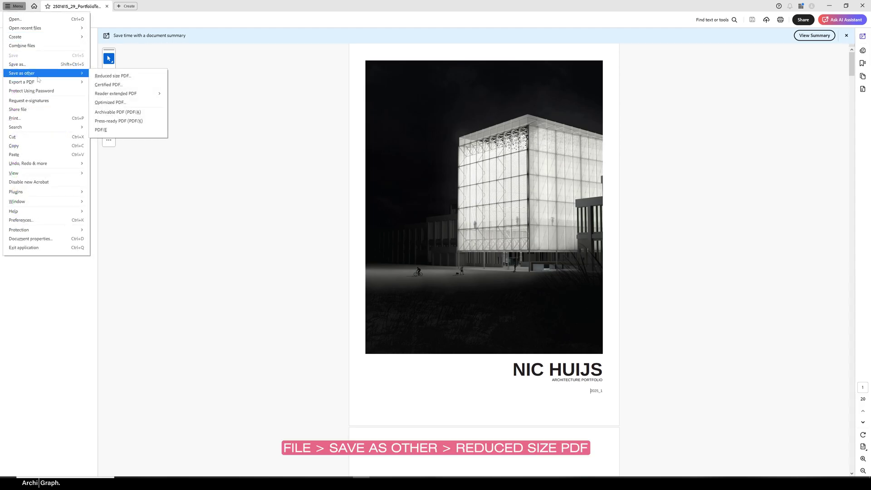
left_click(128, 77)
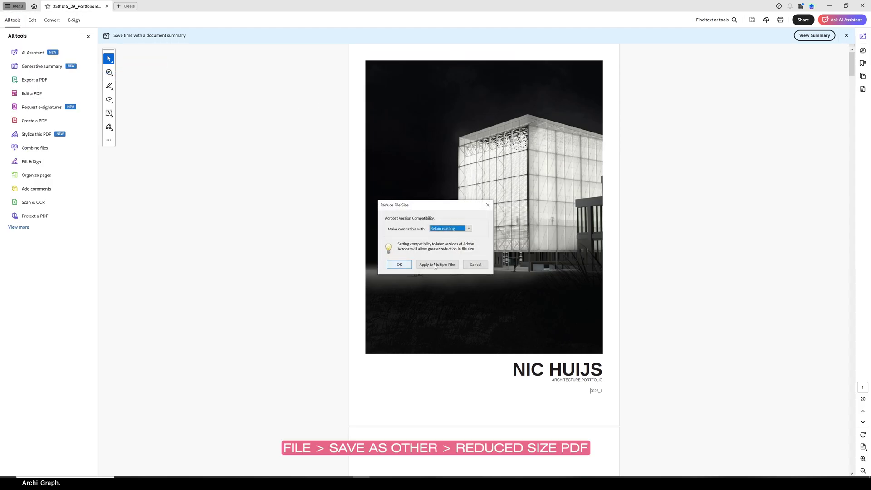
left_click(408, 266)
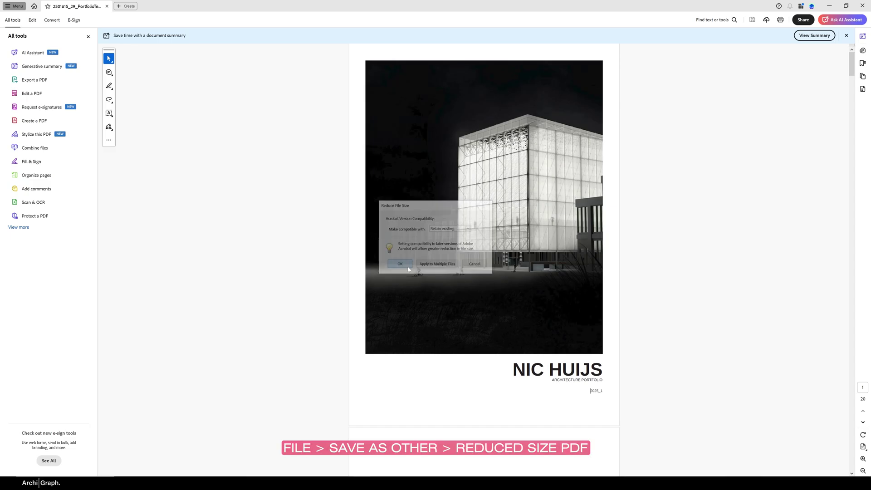